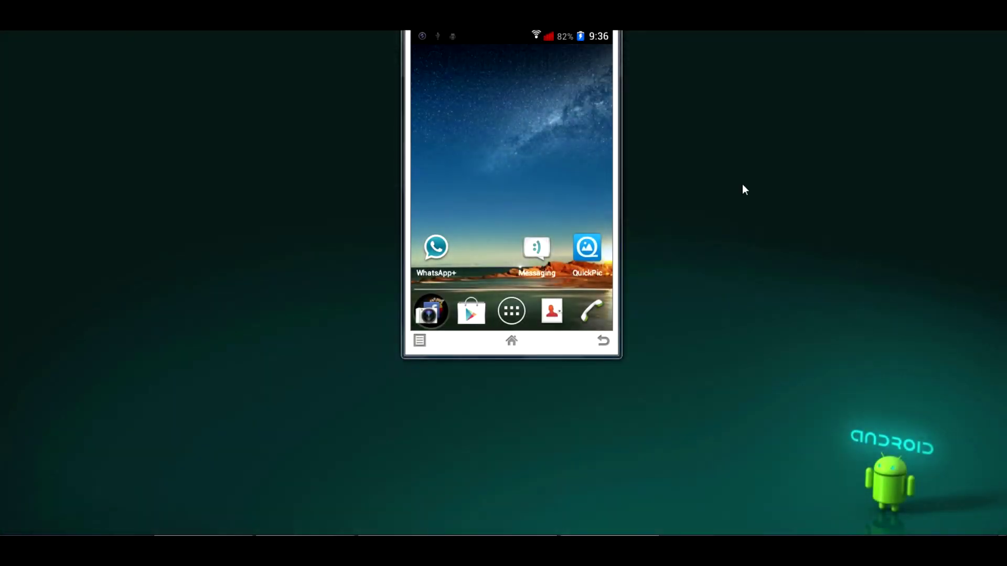
Bring up the desktop's context menu beside the mirrored phone screen.
right_click(742, 184)
Refresh the Windows desktop from its context menu twice.
left_click(774, 219)
right_click(714, 187)
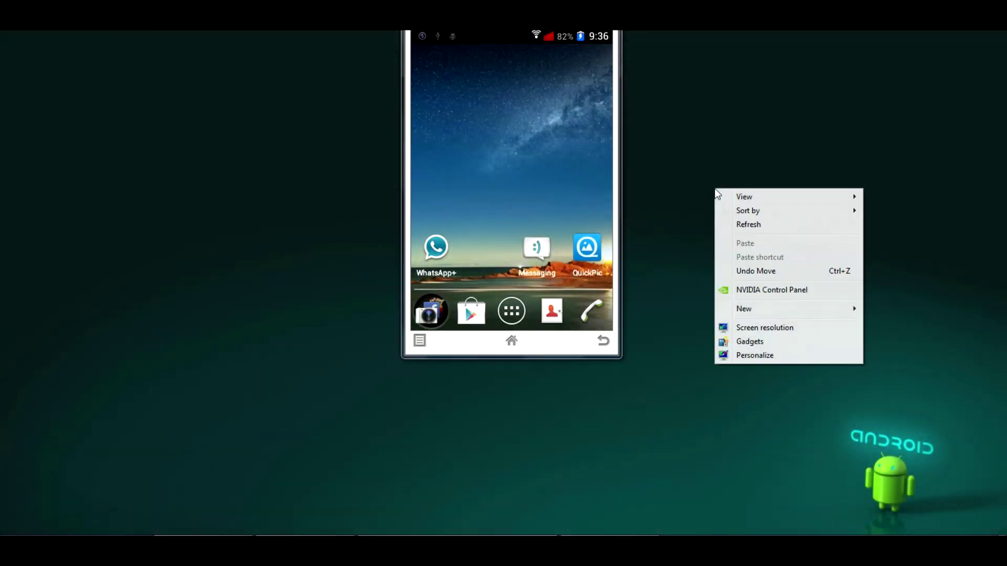
left_click(740, 227)
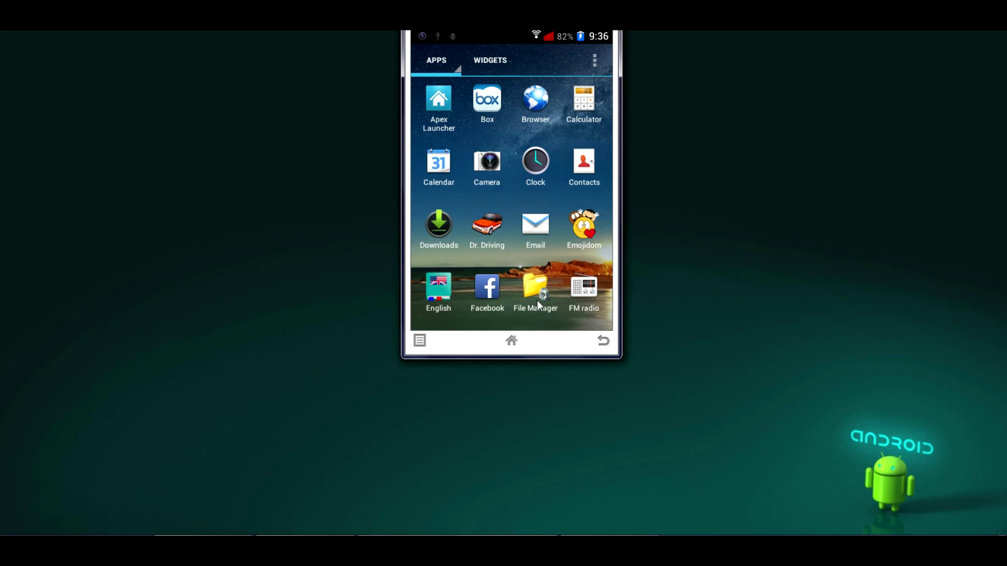
Open ext_card in File Manager and scroll the list until Root Apk shows.
left_click(538, 302)
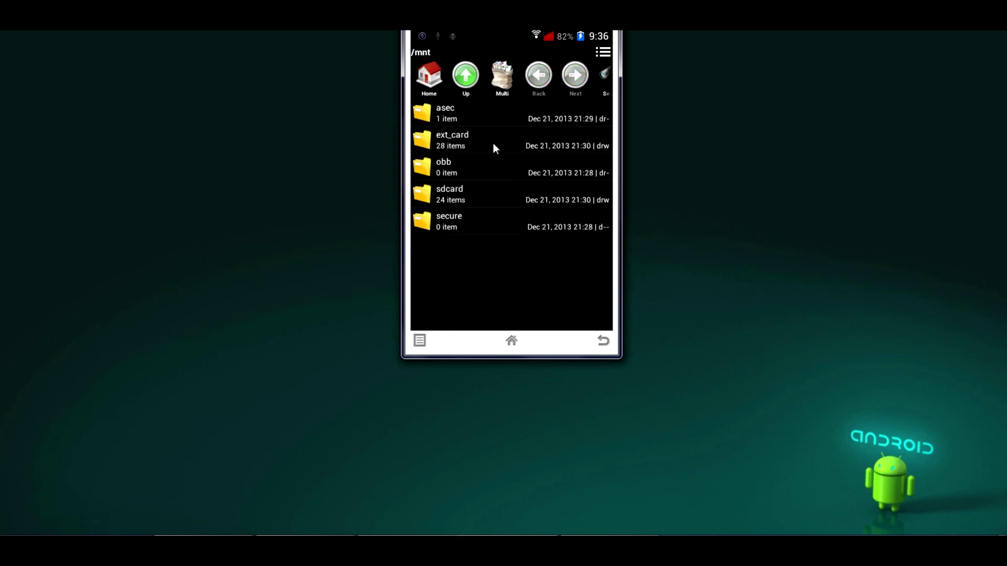
left_click(493, 144)
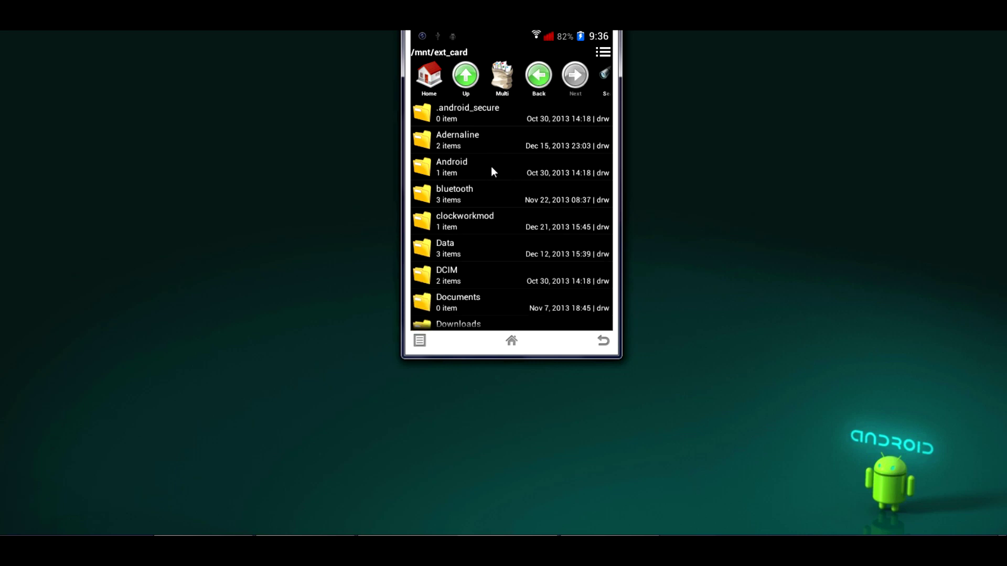
left_click_drag(497, 273, 500, 125)
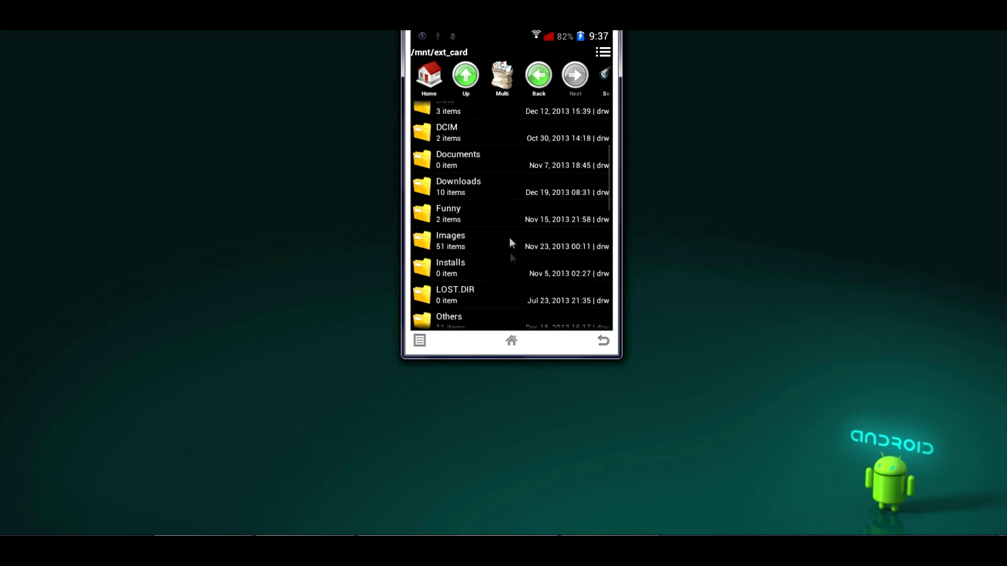
left_click_drag(499, 216, 498, 172)
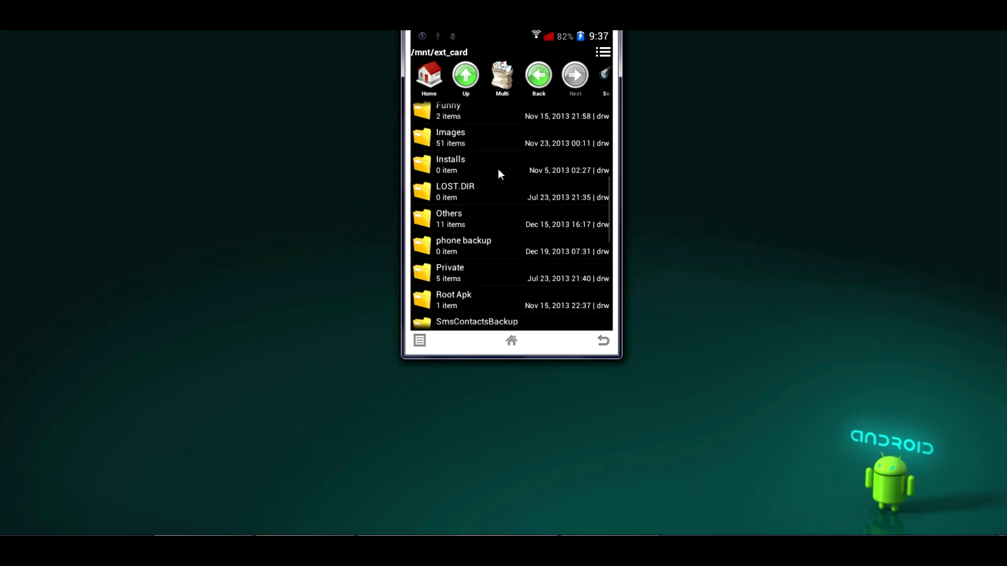
Install Poot from poot-debug.apk in the Root Apk folder, then show the file manager's options.
left_click(495, 295)
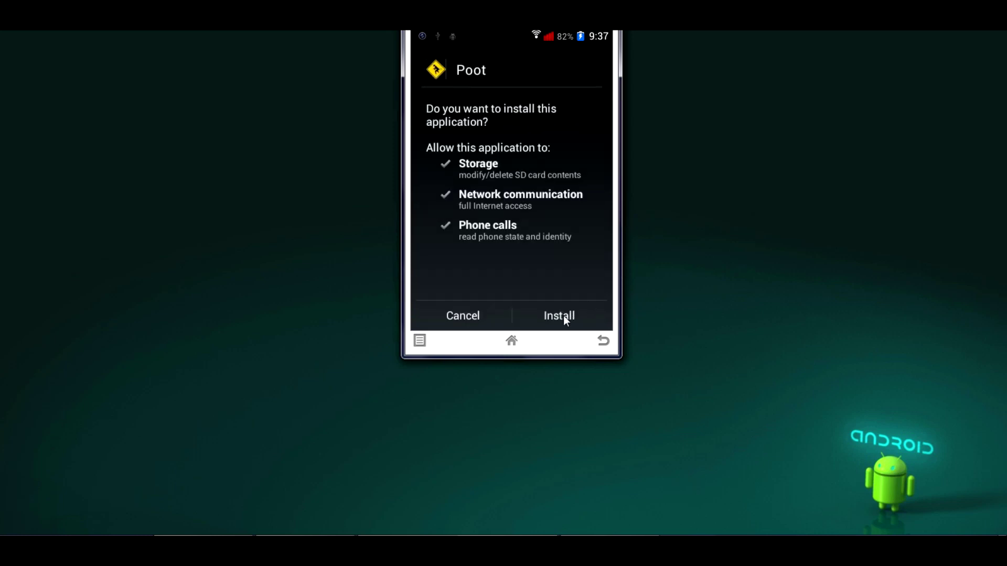
left_click(564, 318)
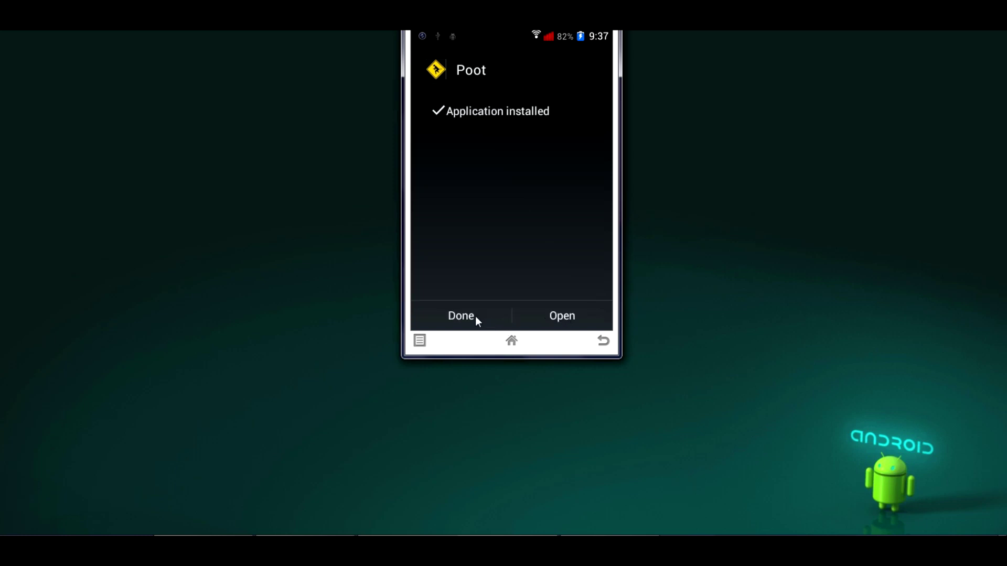
left_click(461, 315)
left_click(421, 342)
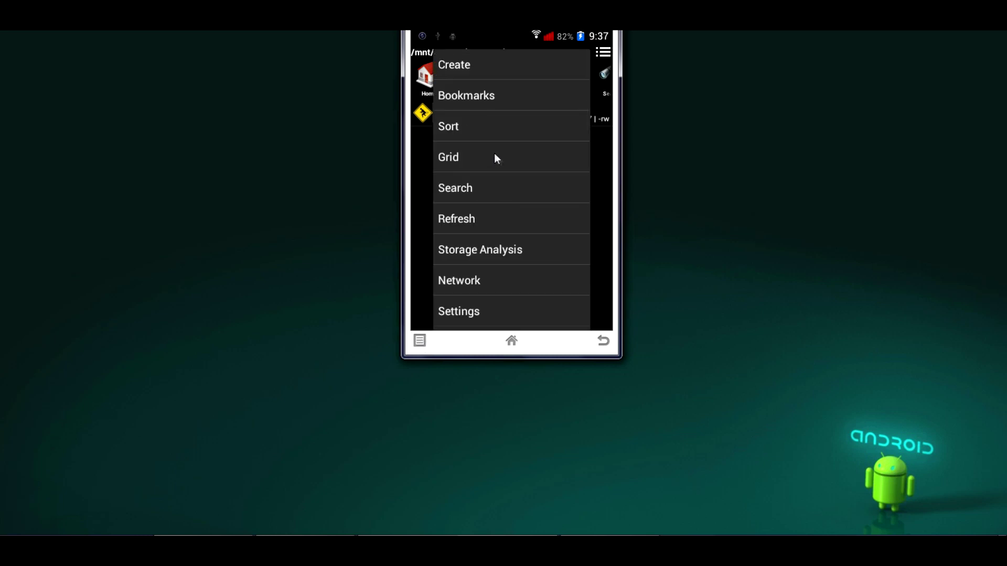
Leave the file manager for the app drawer and page through it looking for Poot.
scroll(494, 154, "down", 2)
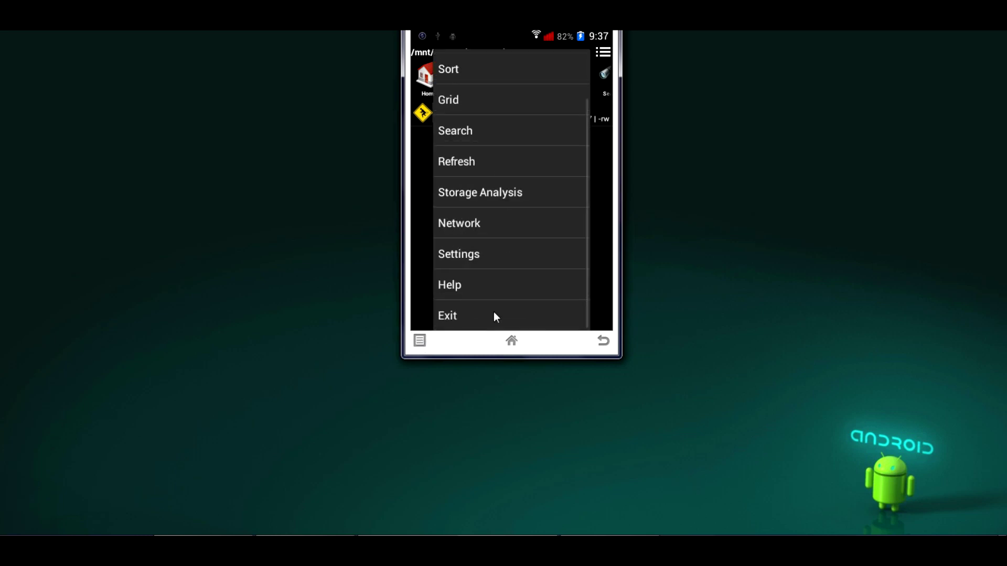
left_click(513, 342)
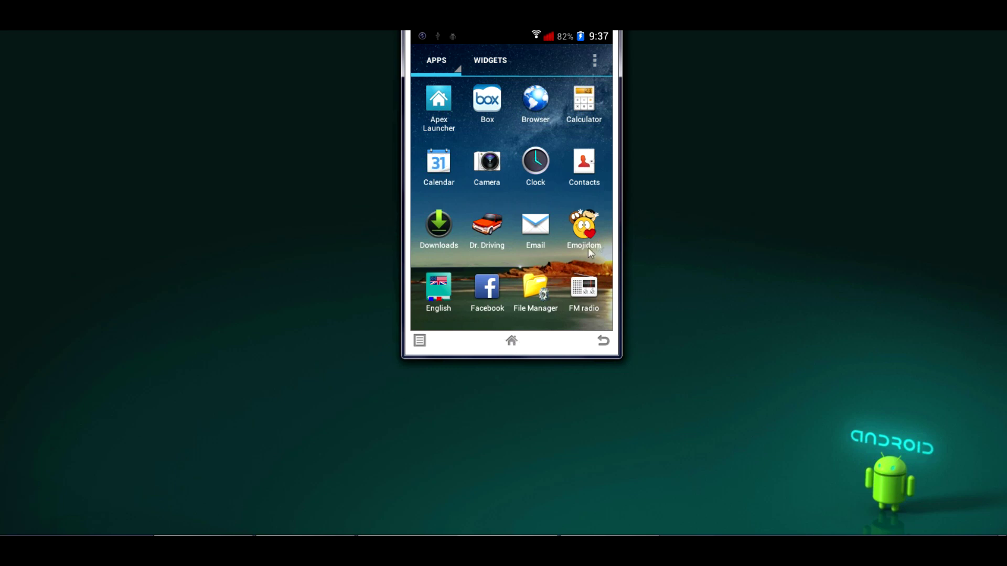
scroll(484, 251, "down", 5)
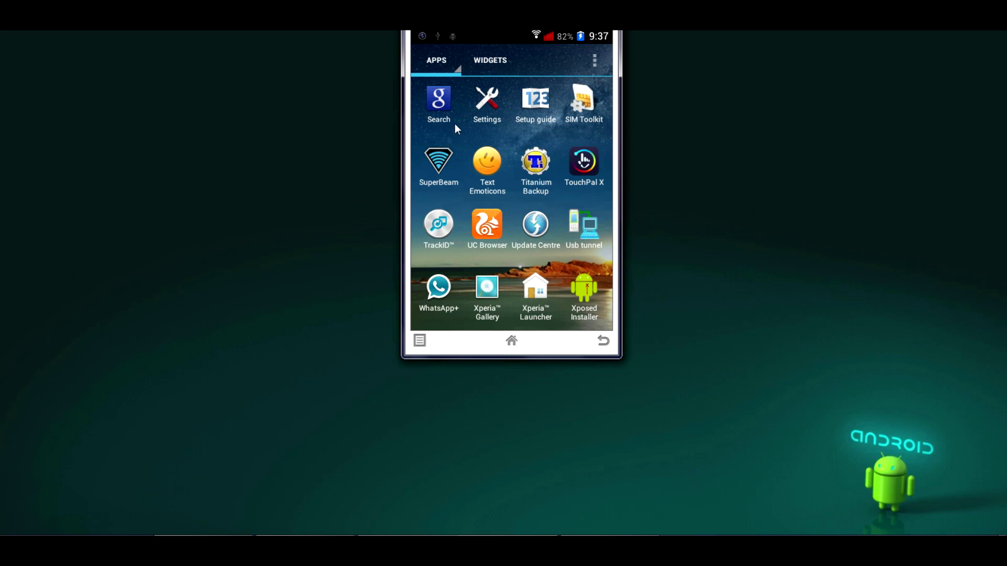
left_click_drag(452, 227, 616, 227)
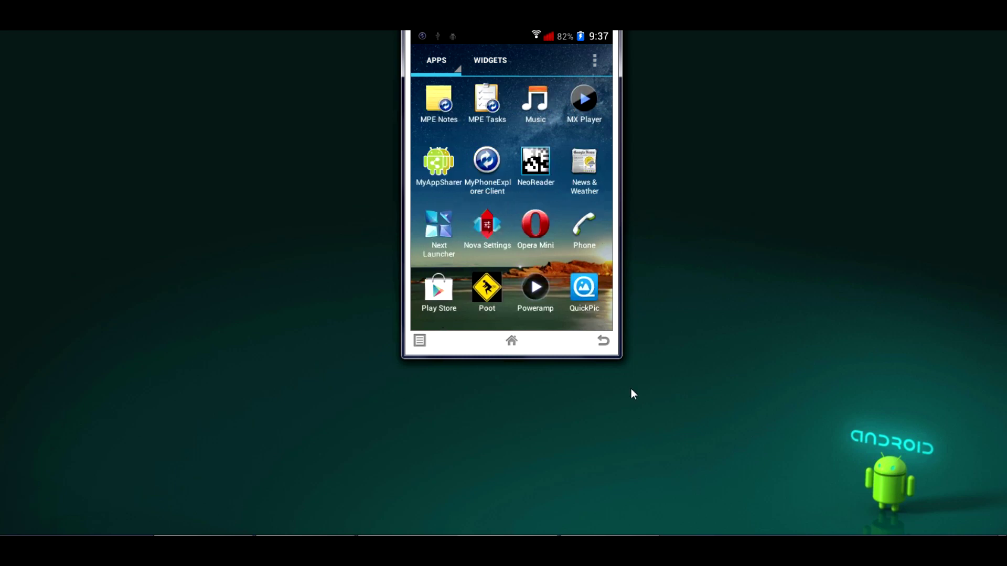
key("Escape")
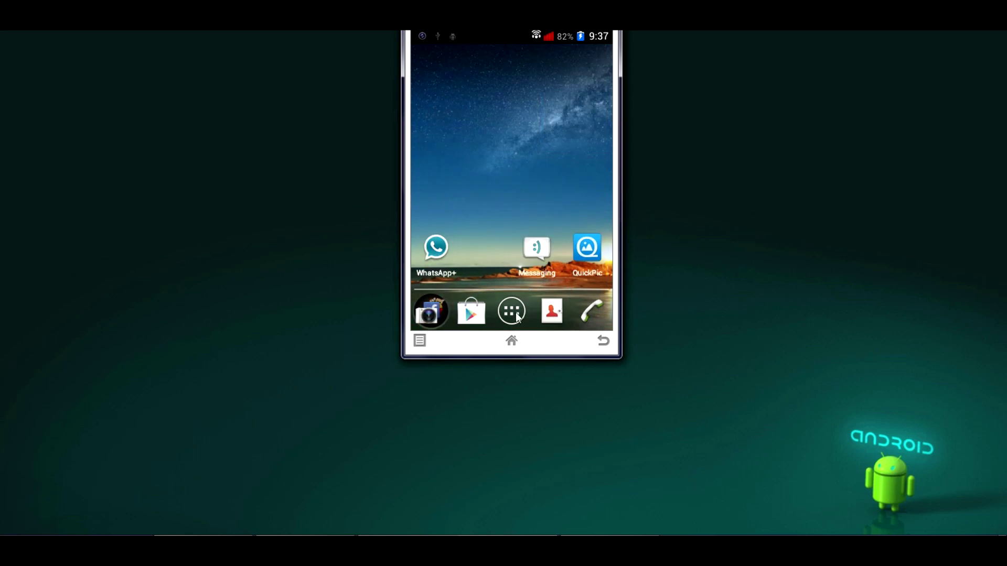
Reopen the full app list and launch the newly installed Poot app.
left_click(517, 315)
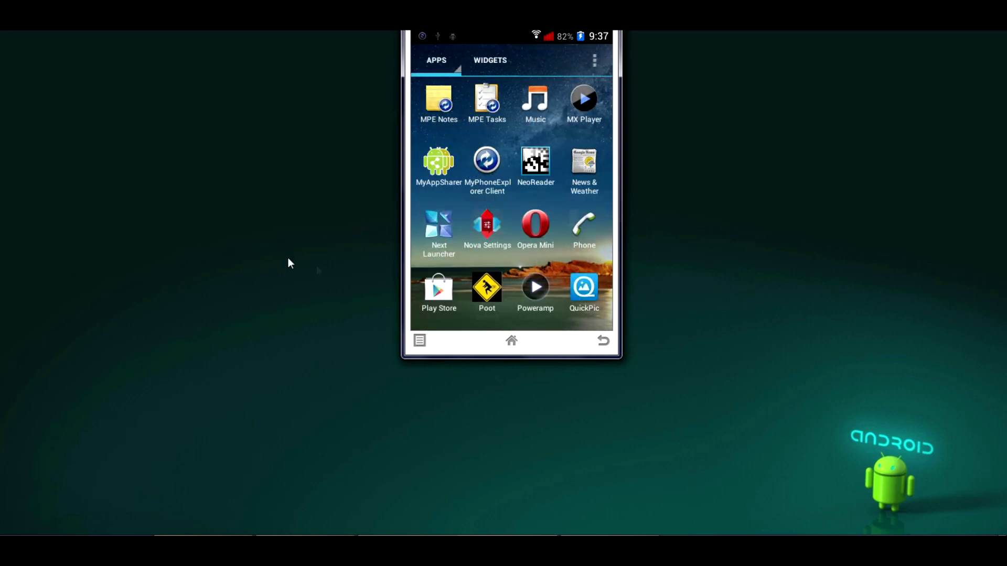
scroll(460, 237, "down", 1)
scroll(629, 236, "up", 1)
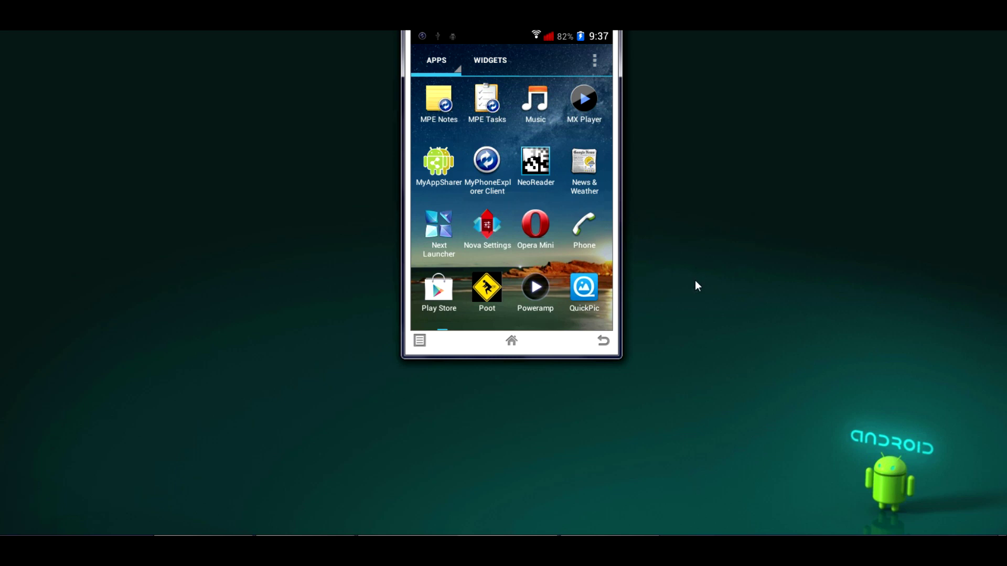
left_click(492, 301)
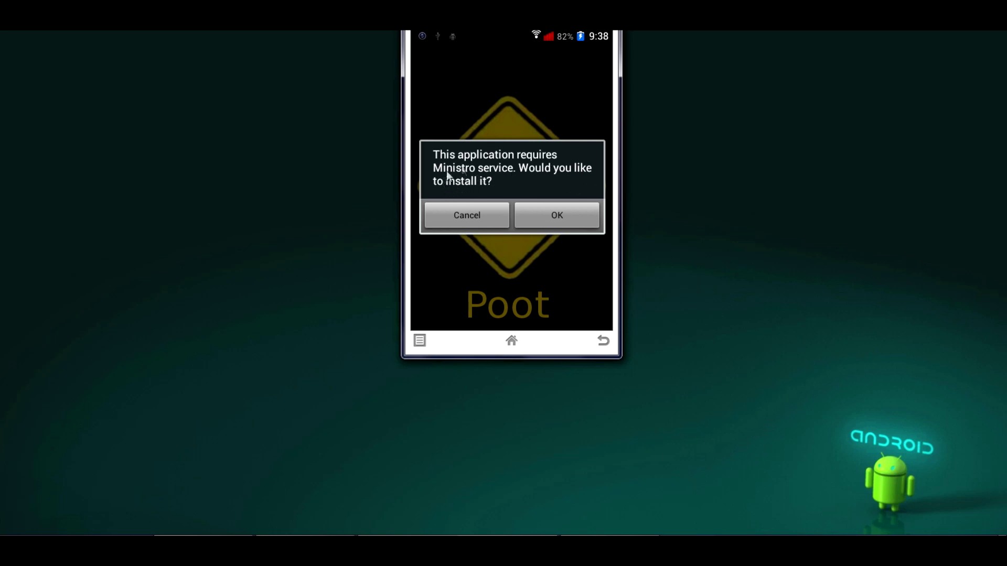
Accept the Ministro prompt and install Ministro II from Play Store with its permissions, then go home.
left_click(562, 214)
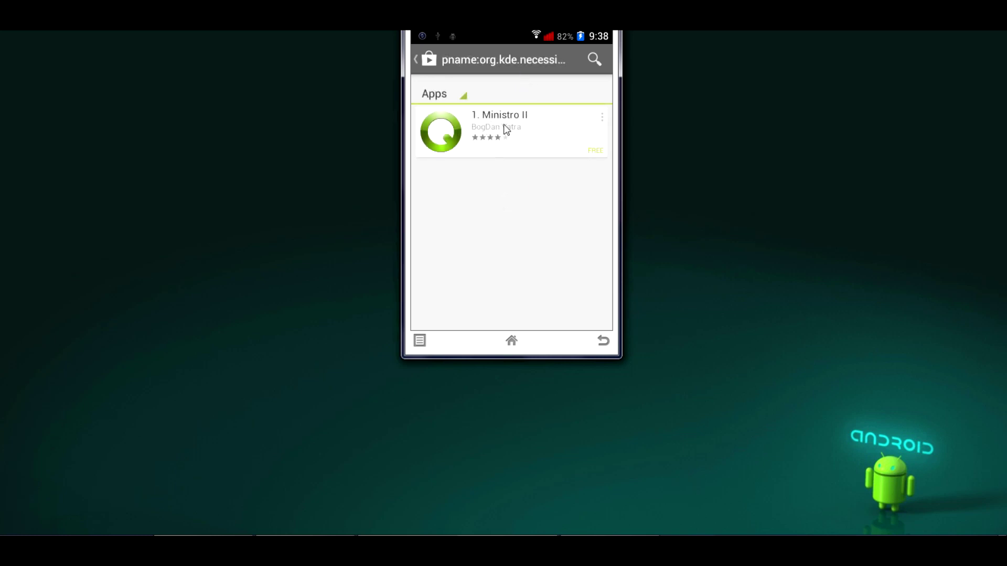
left_click(519, 136)
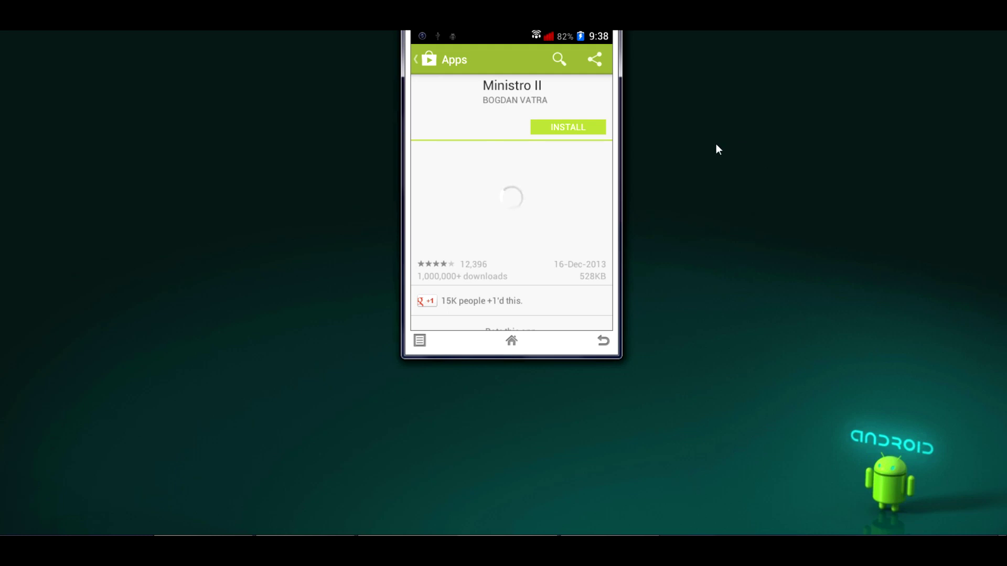
left_click(586, 126)
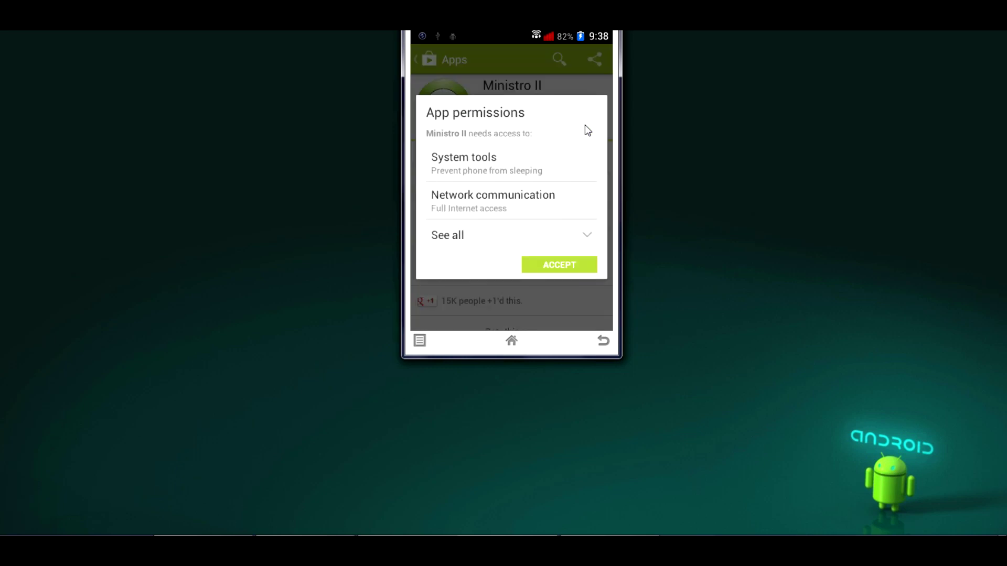
left_click(575, 262)
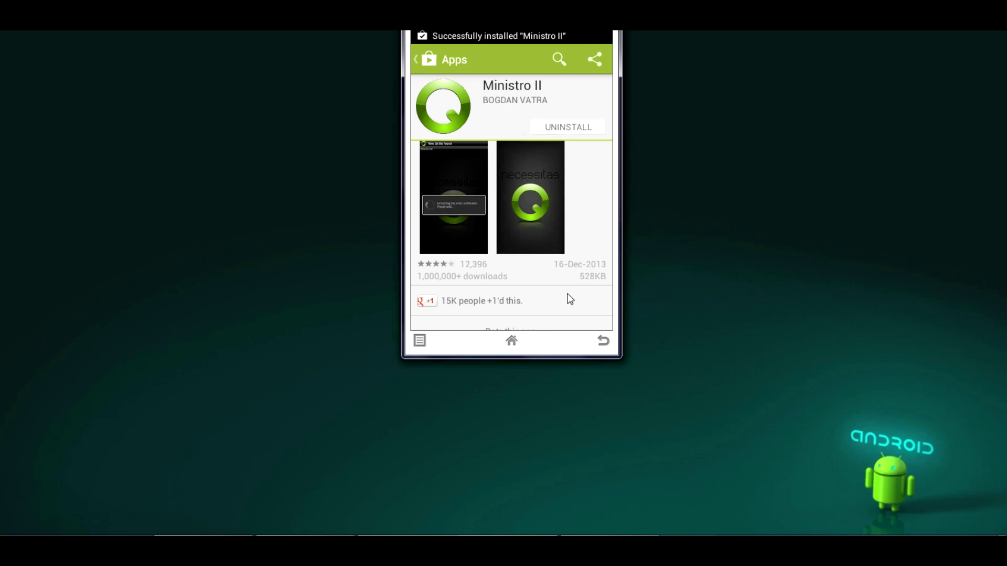
left_click(512, 343)
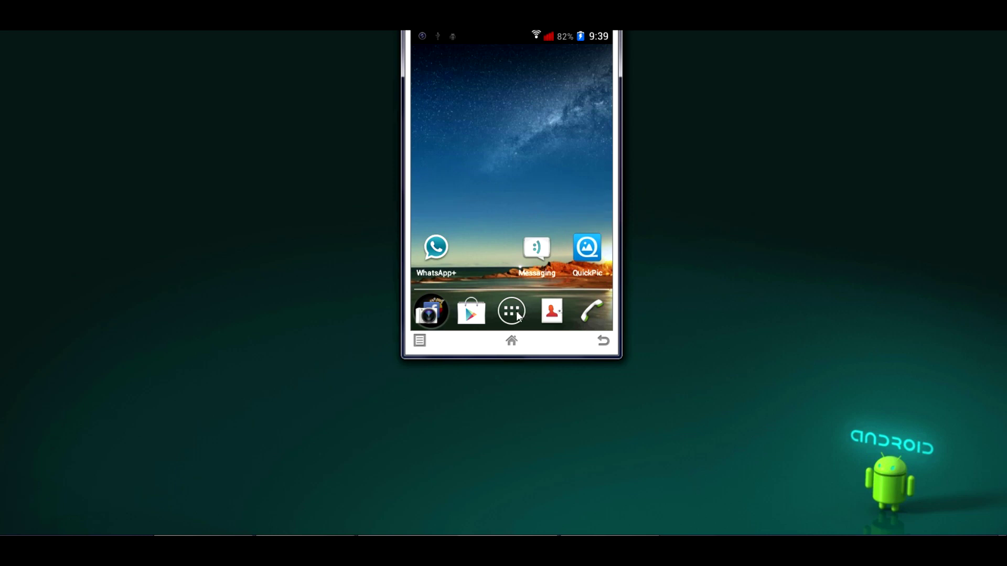
Swipe back and forth through the app drawer pages, then return to the home screen.
left_click(524, 307)
left_click_drag(588, 204, 421, 212)
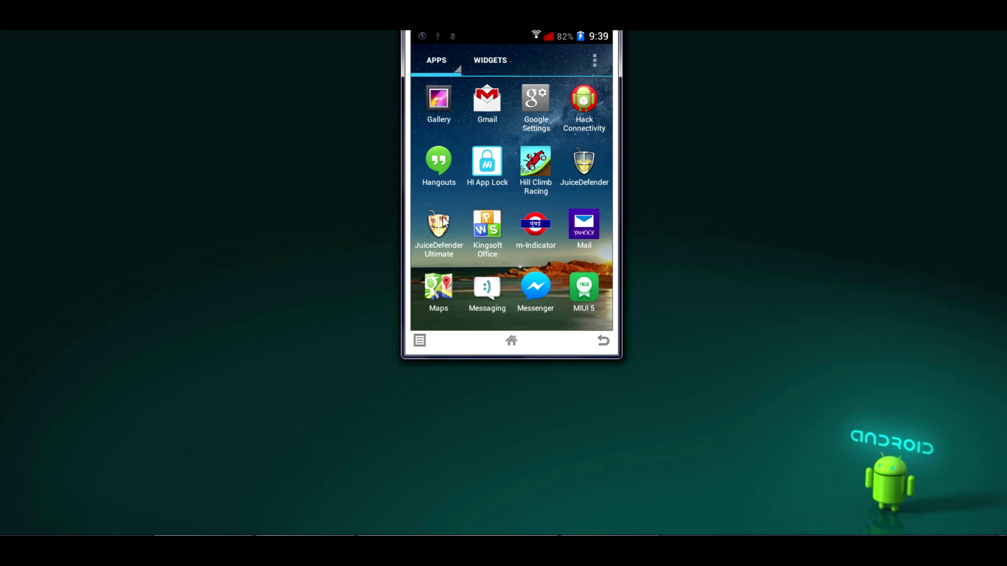
left_click_drag(592, 229, 443, 216)
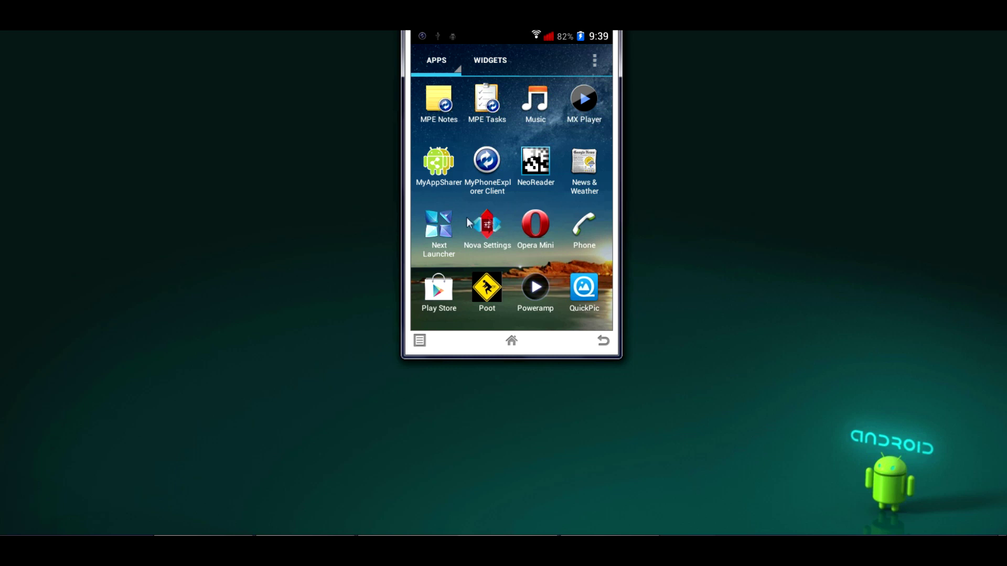
left_click_drag(447, 212, 591, 219)
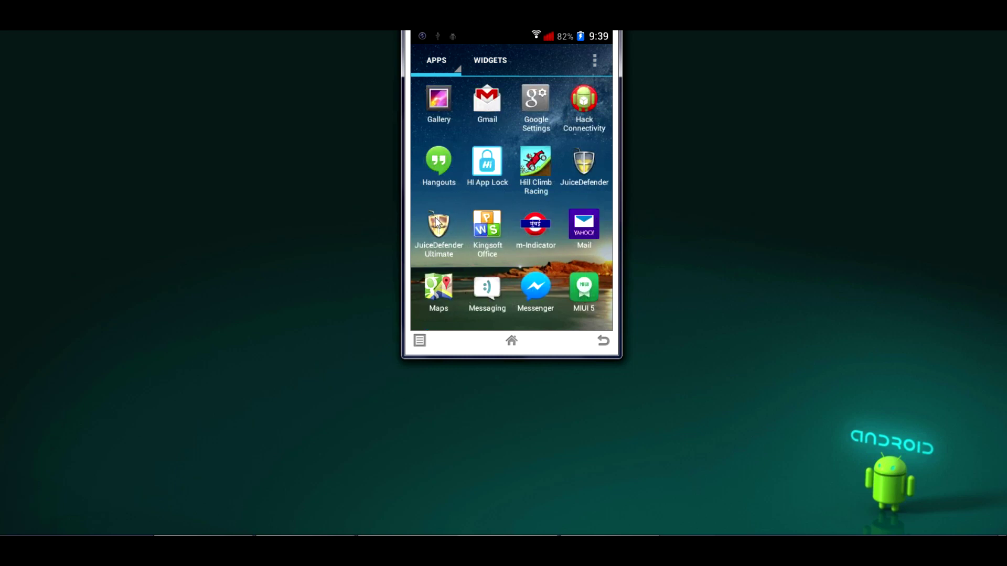
left_click_drag(454, 194, 584, 193)
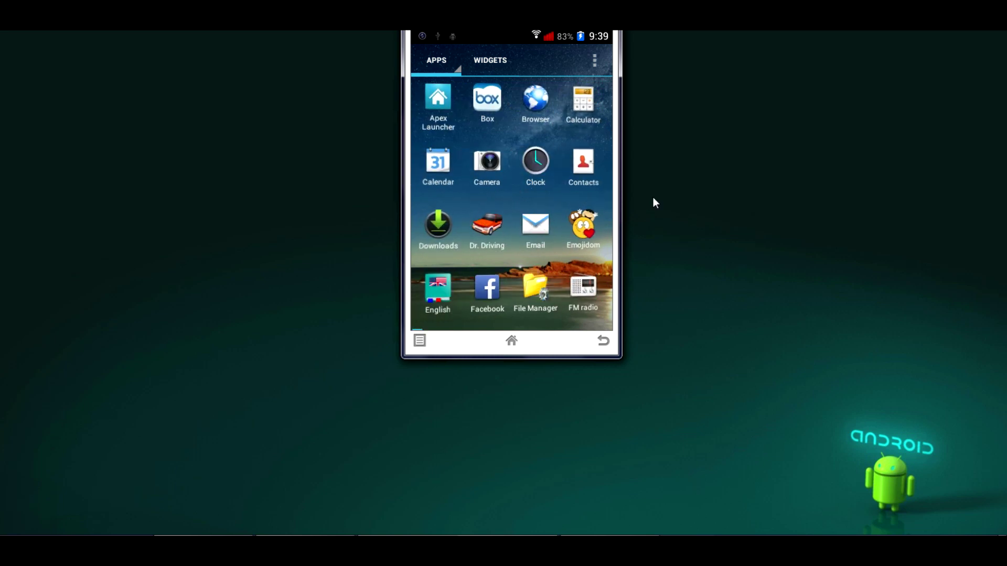
key("Escape")
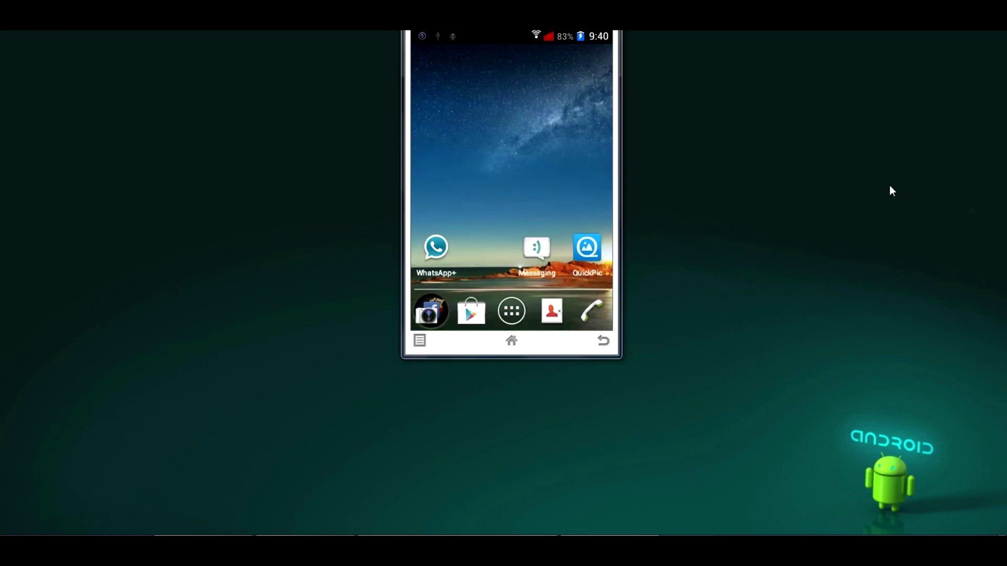
Reopen the app drawer, swipe to Poot's page and launch Poot.
right_click(836, 172)
left_click(860, 206)
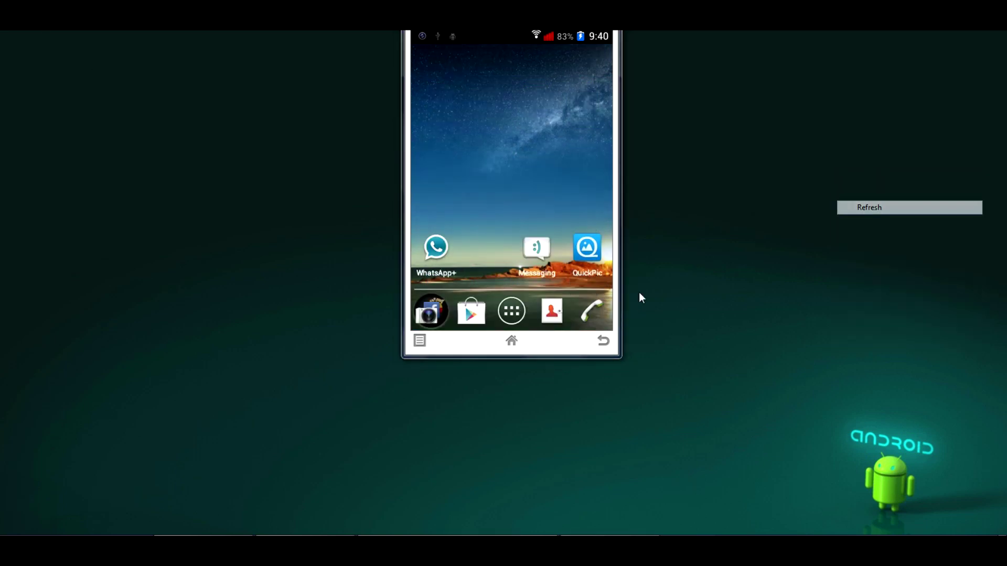
left_click(525, 312)
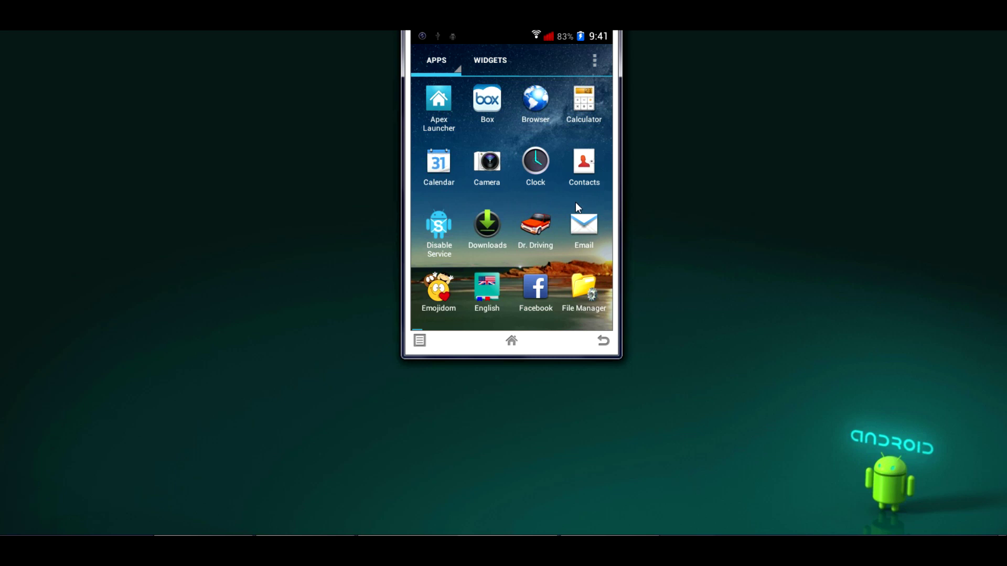
left_click_drag(568, 218, 346, 212)
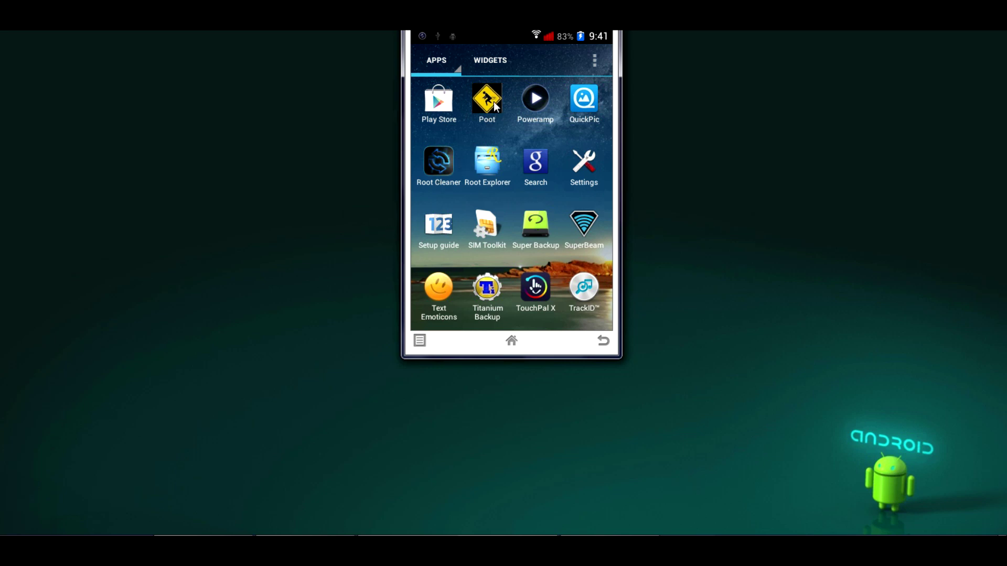
left_click(494, 102)
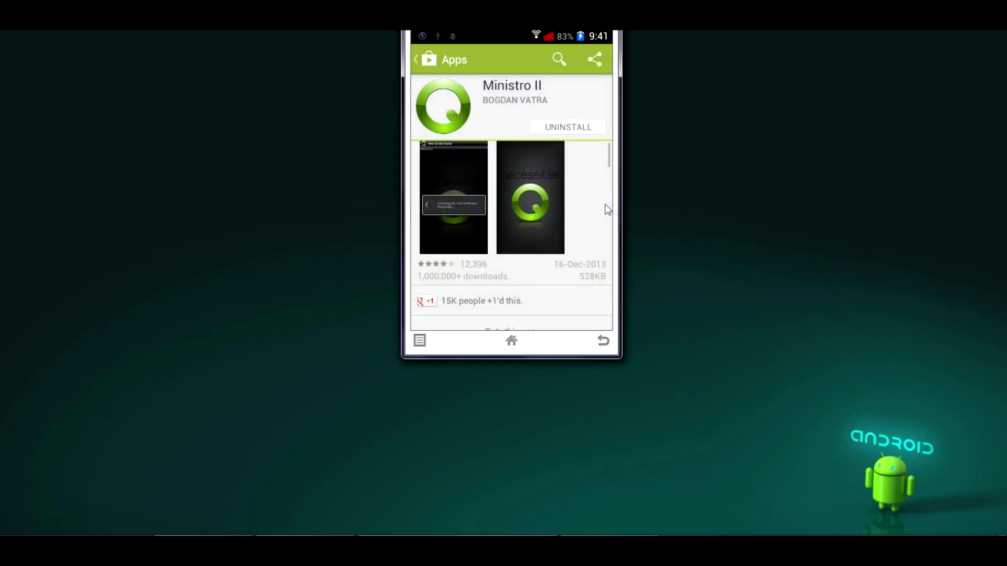
Go home, clear the recent apps list, and scroll the app drawer down to Poot.
left_click(515, 345)
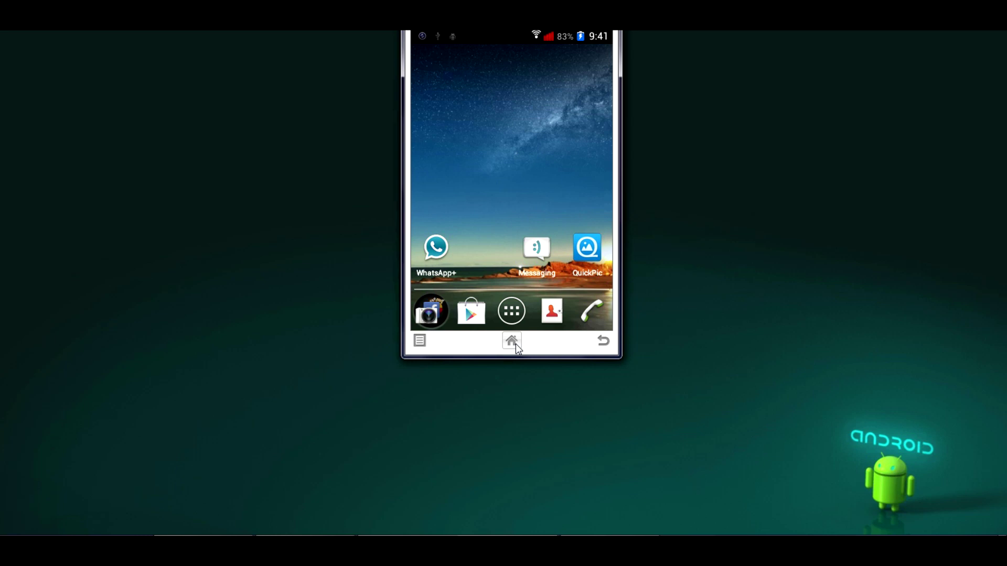
left_click(515, 344)
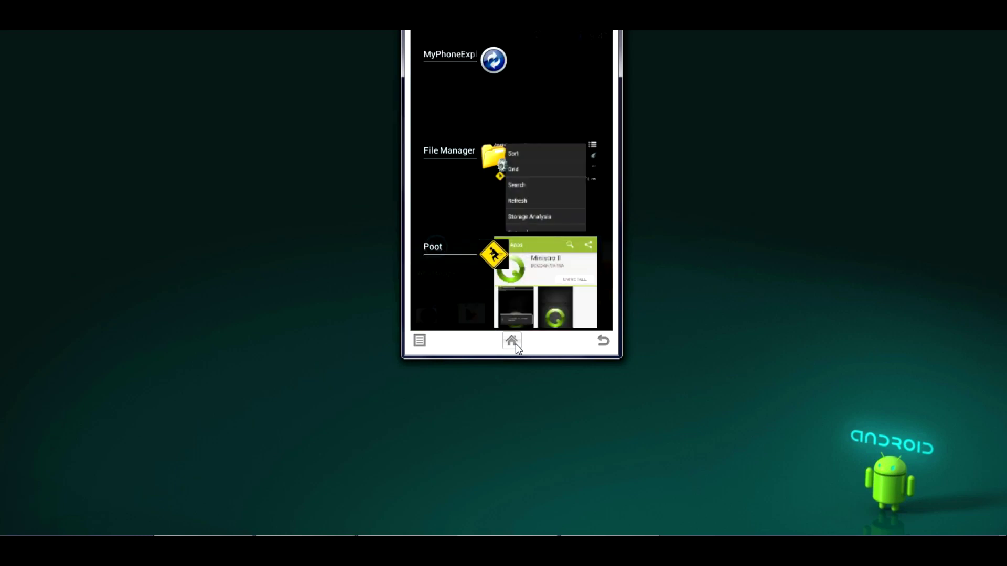
left_click(515, 344)
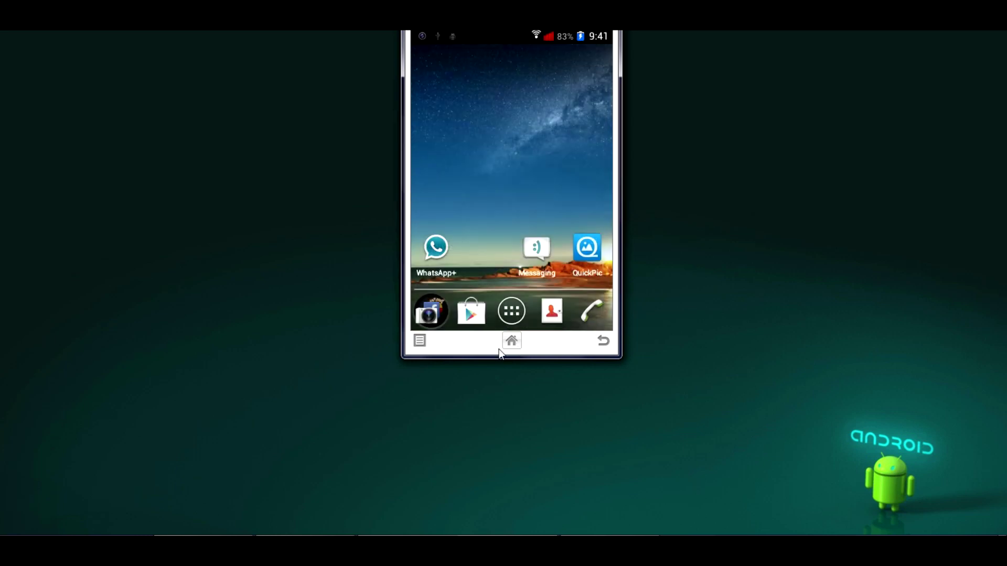
left_click(507, 319)
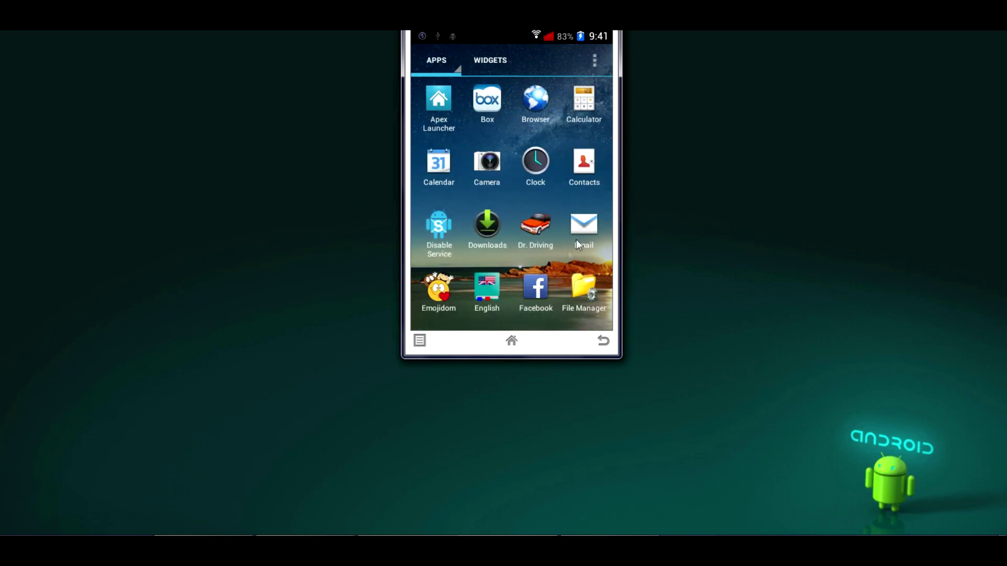
scroll(366, 234, "down", 3)
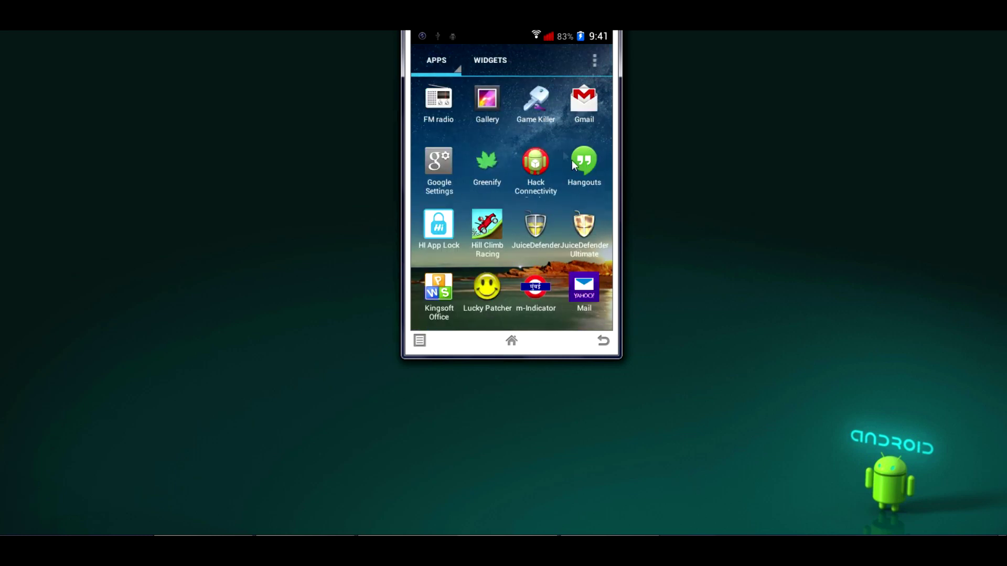
scroll(320, 178, "down", 3)
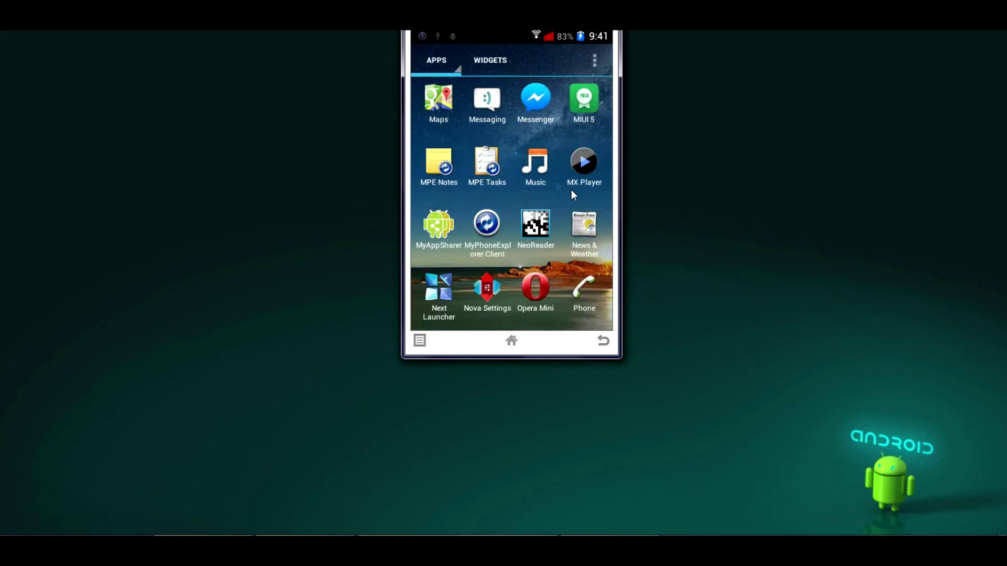
scroll(228, 218, "down", 3)
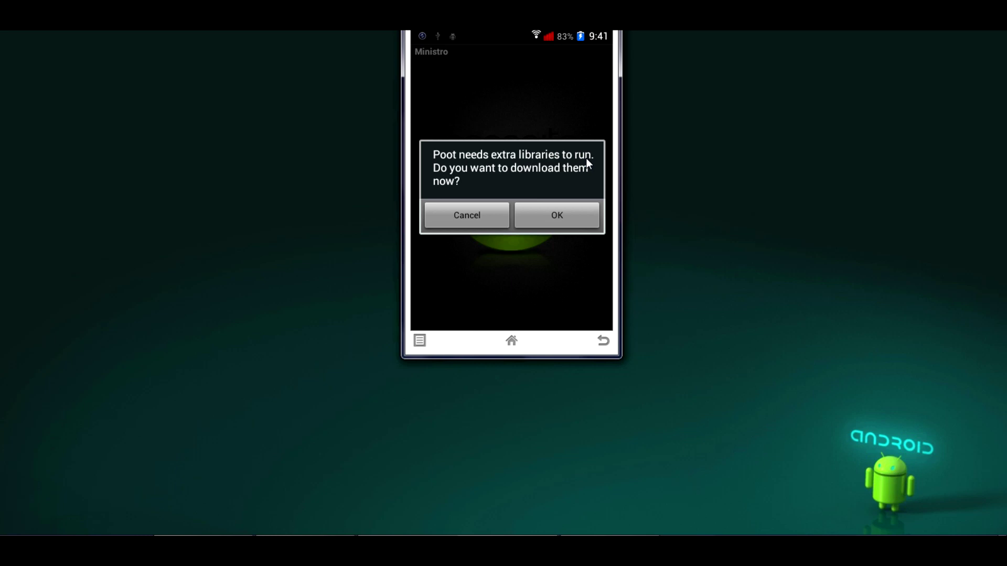
Approve Ministro's download of Poot's extra libraries and wait for Poot's main screen.
left_click(554, 214)
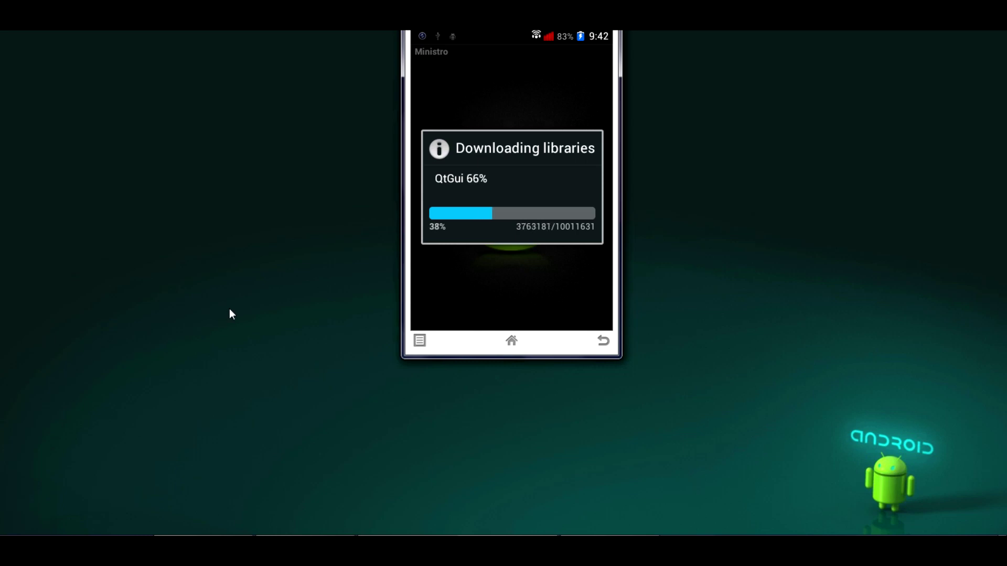
right_click(727, 164)
left_click(748, 202)
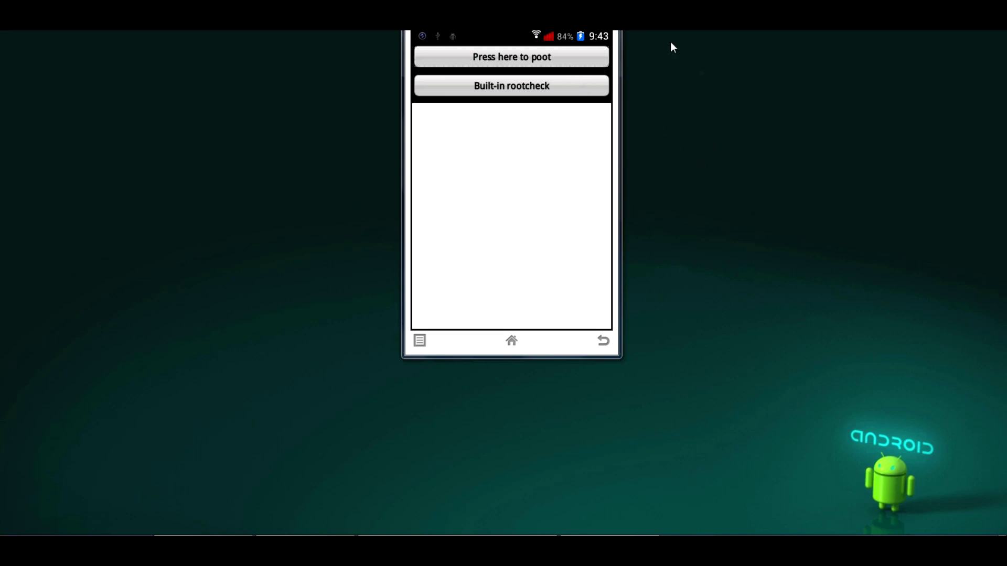
Start pooting the device with the 'Press here to poot' button.
right_click(693, 104)
left_click(710, 140)
left_click(537, 60)
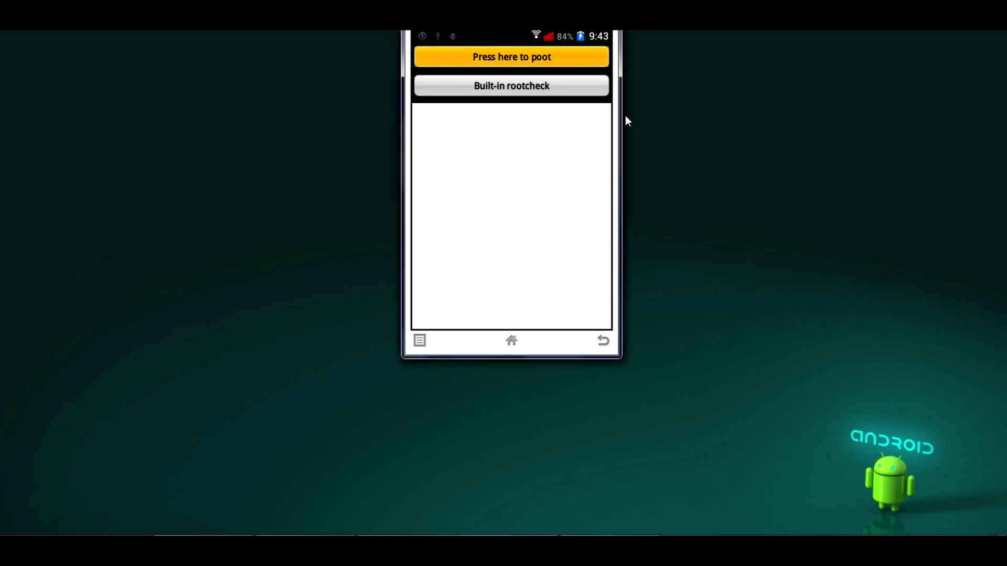
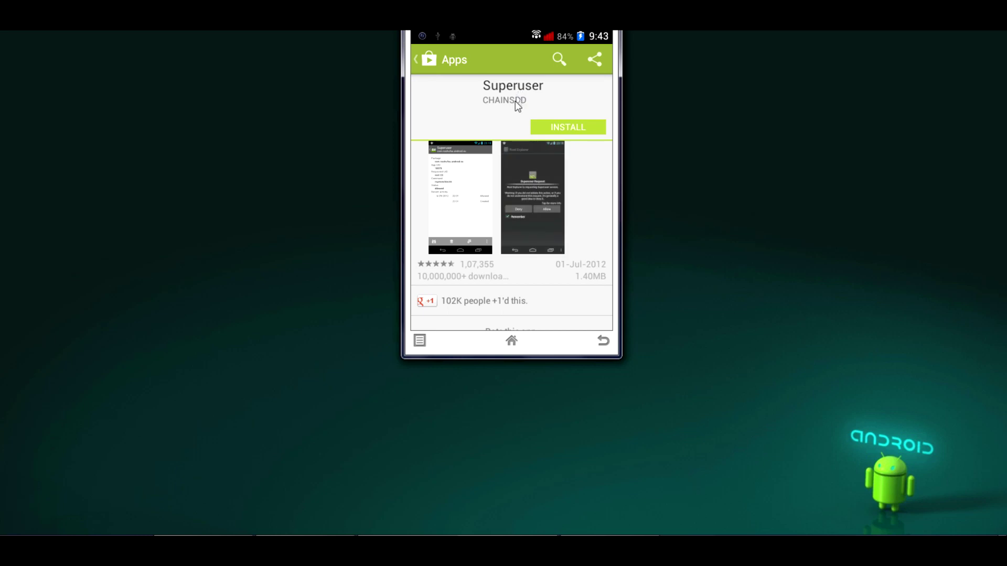
Install Superuser from its Play Store page, accepting its permissions, then return to the home screen.
left_click(568, 129)
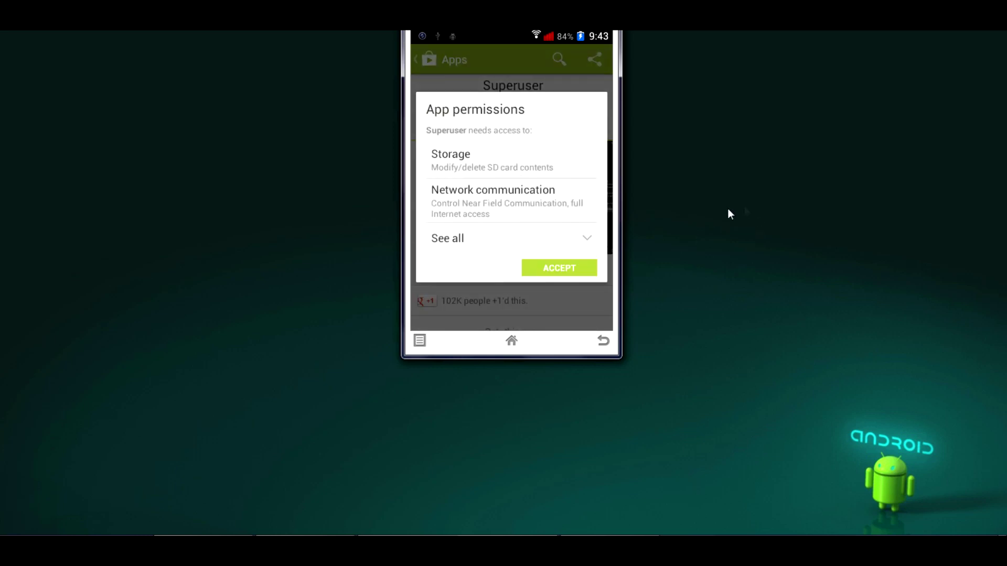
left_click(575, 273)
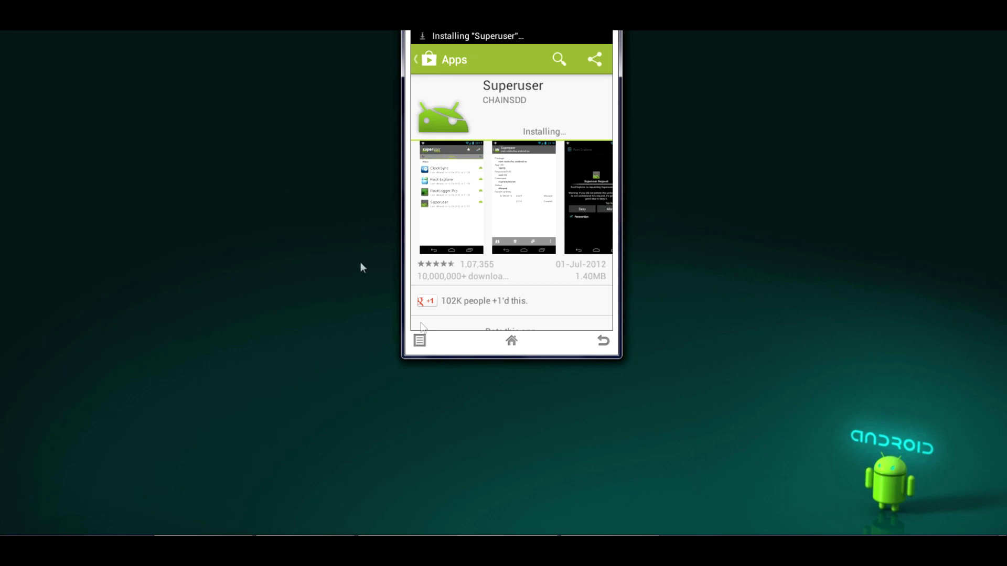
left_click(512, 342)
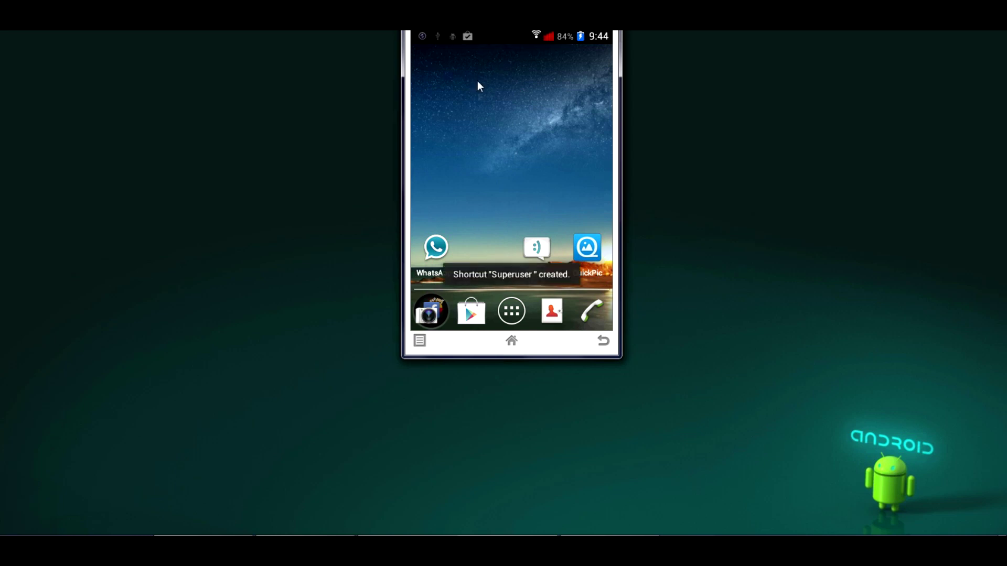
Page through the app drawer to the Play Store apps listing Superuser, then return home.
left_click(512, 312)
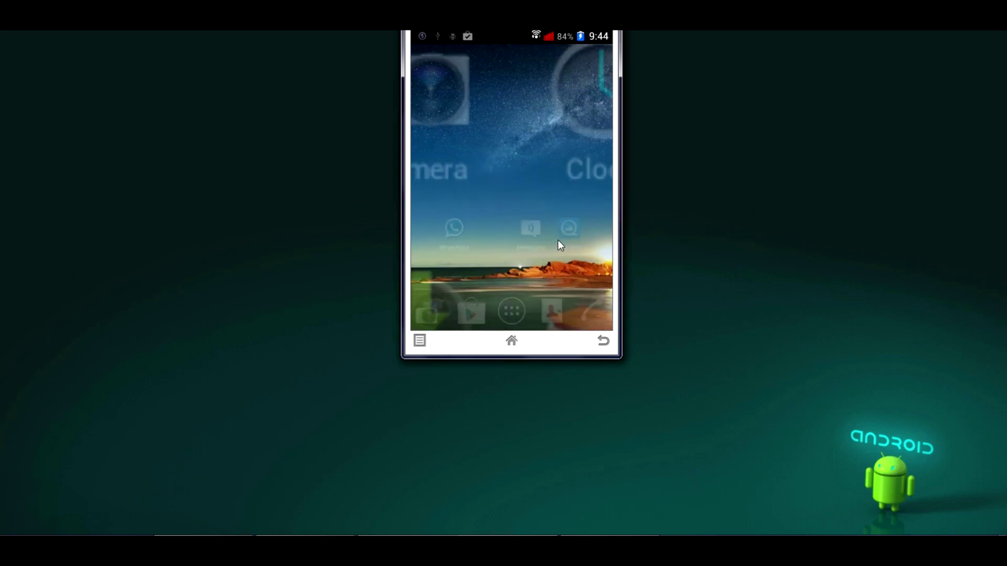
left_click_drag(418, 209, 304, 200)
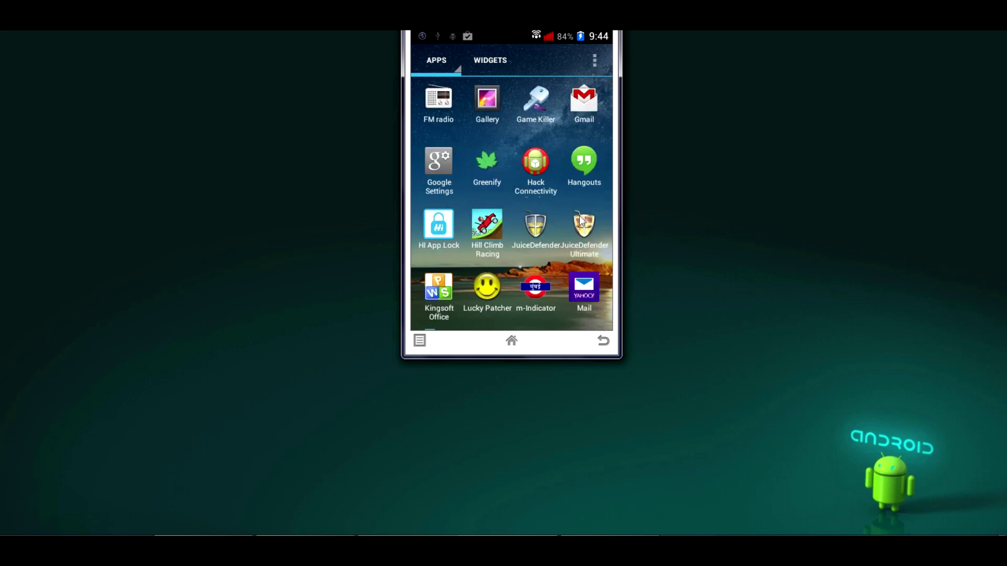
left_click_drag(567, 211, 301, 238)
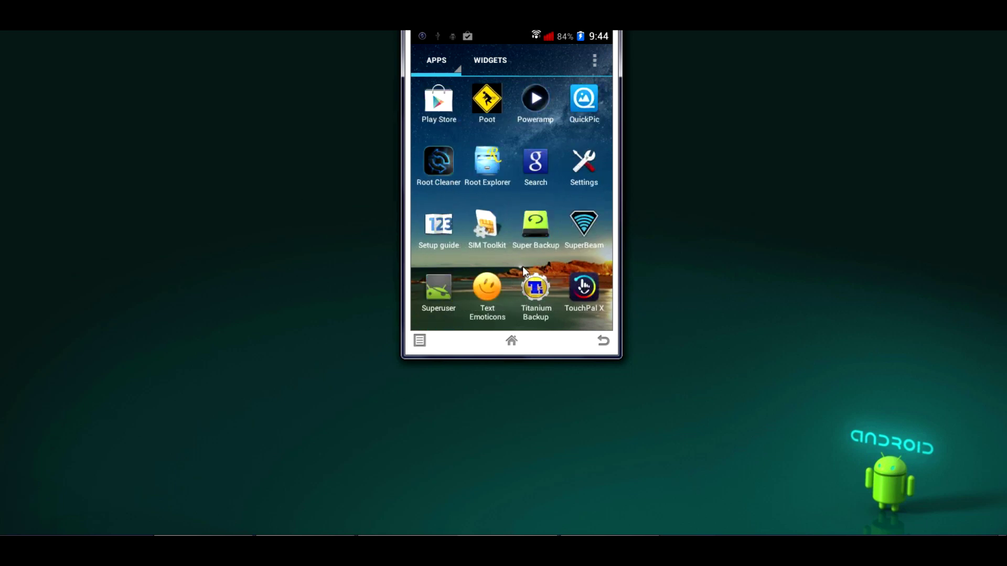
left_click(513, 342)
Refresh the computer desktop a few times using its right-click menu.
right_click(709, 187)
left_click(729, 221)
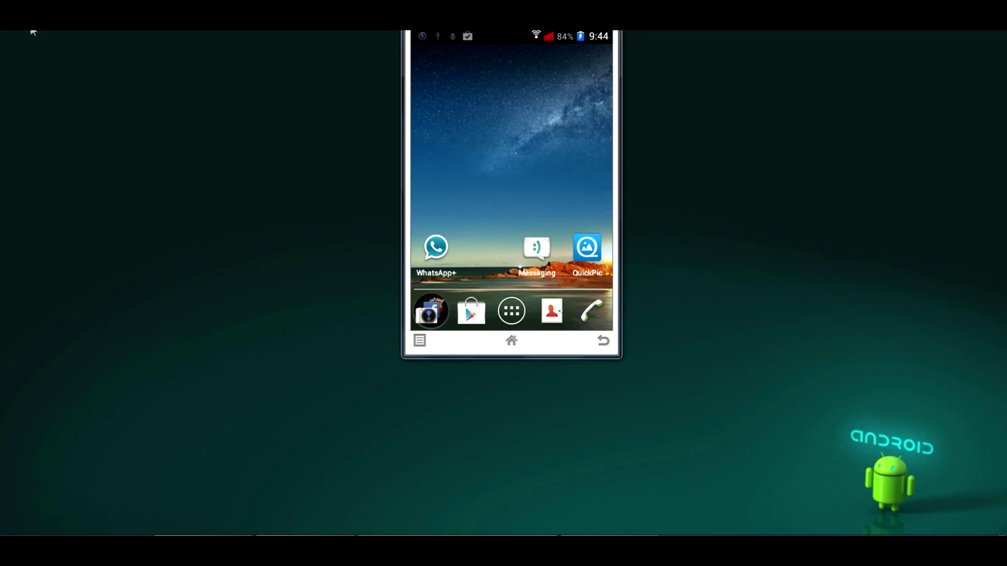
right_click(234, 220)
left_click(787, 166)
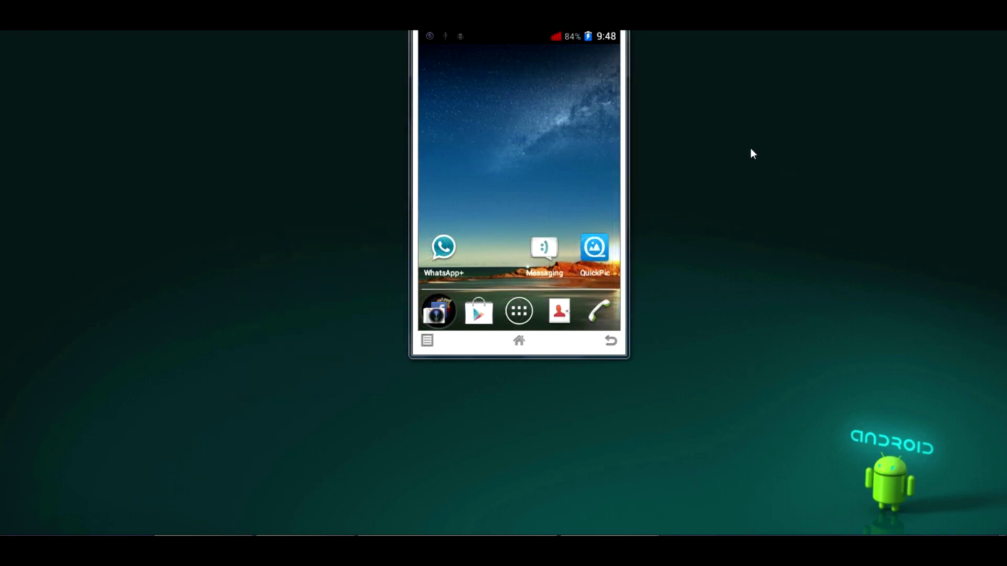
right_click(750, 149)
left_click(782, 186)
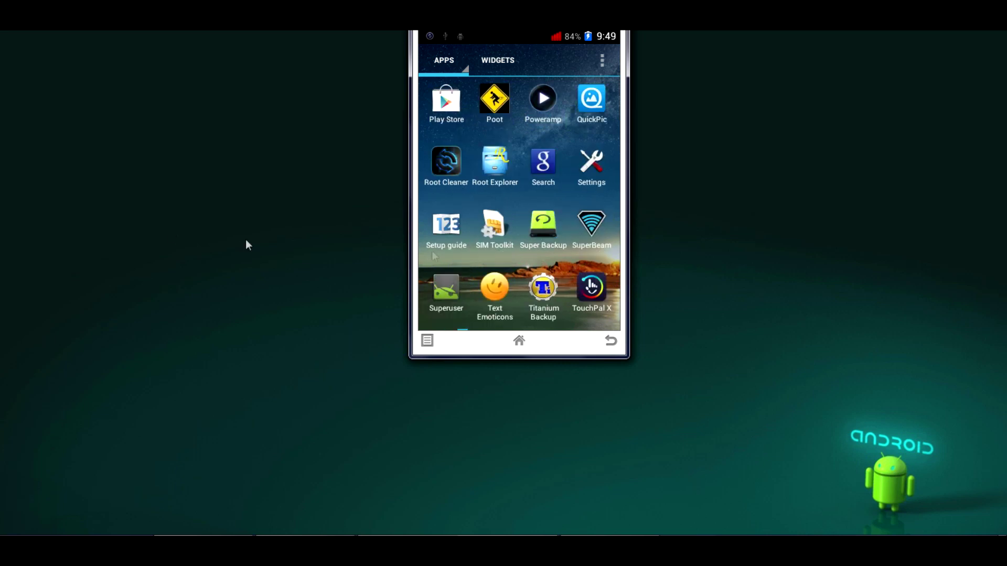
Allow Titanium Backup's Superuser request, then briefly open Super Backup before returning to the app list.
left_click(541, 293)
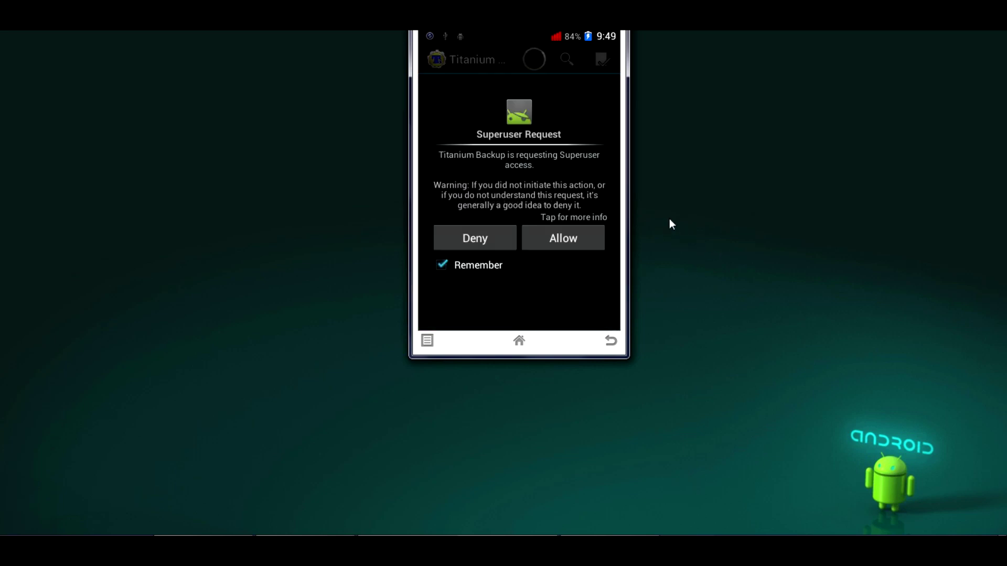
left_click(571, 237)
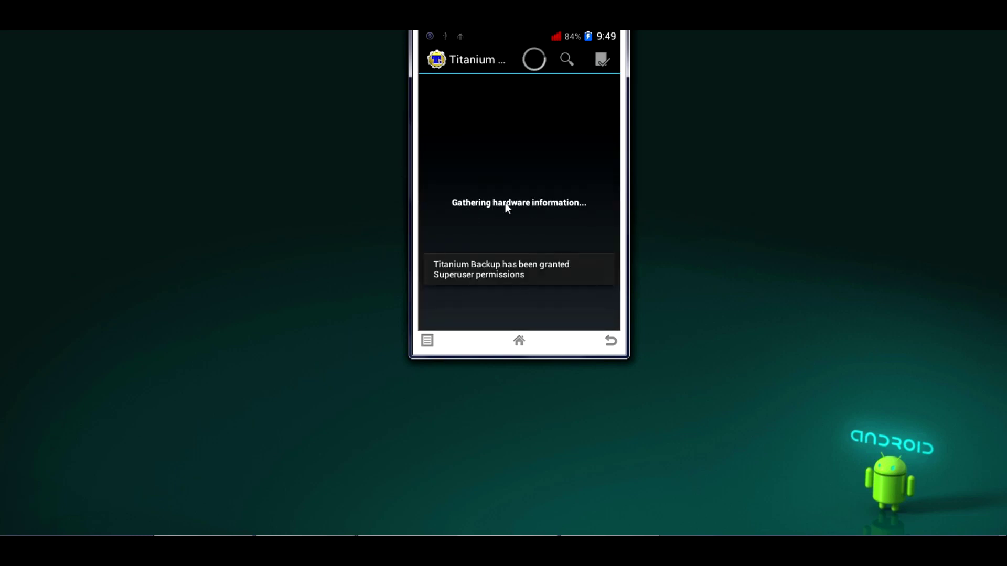
left_click(611, 343)
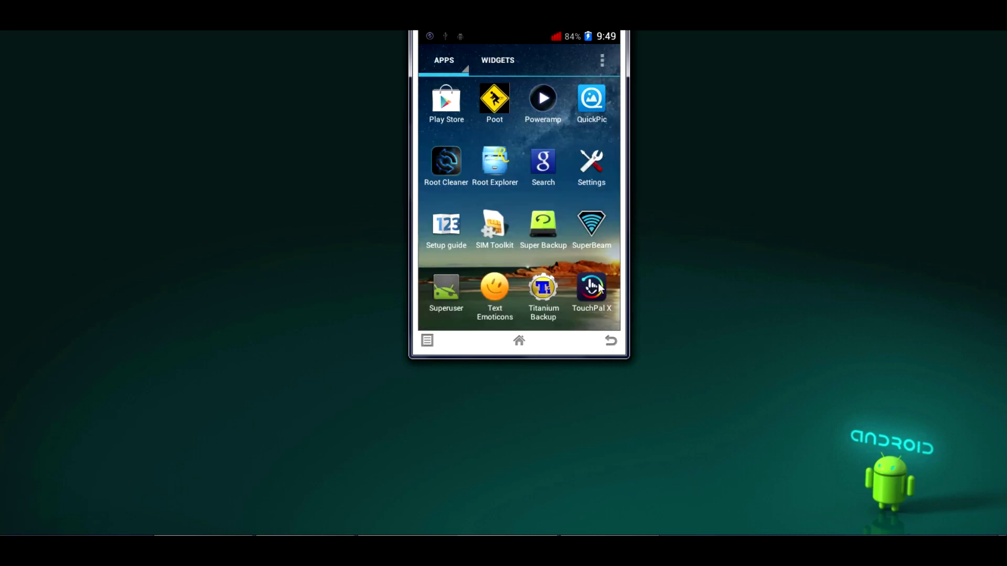
left_click(546, 234)
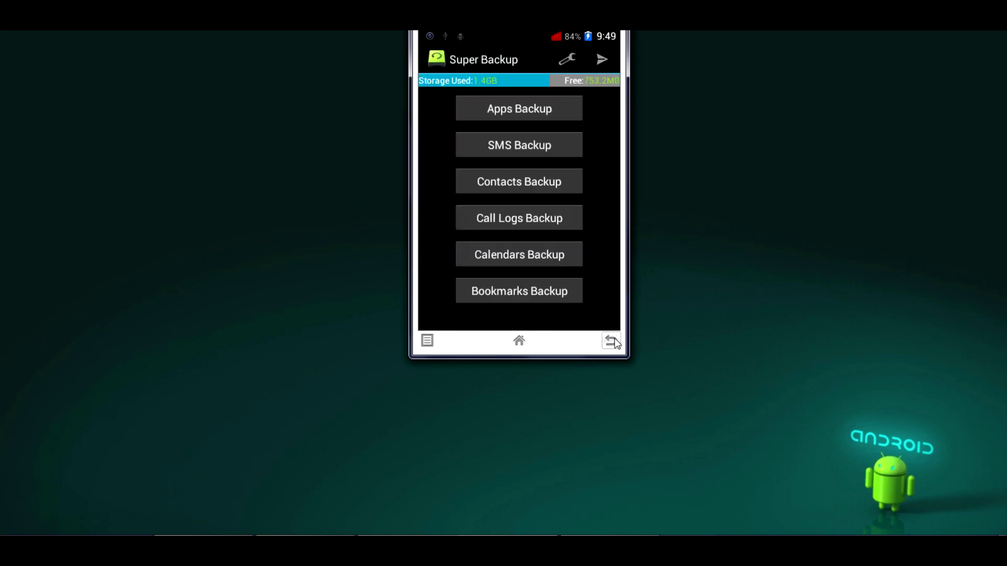
key("Escape")
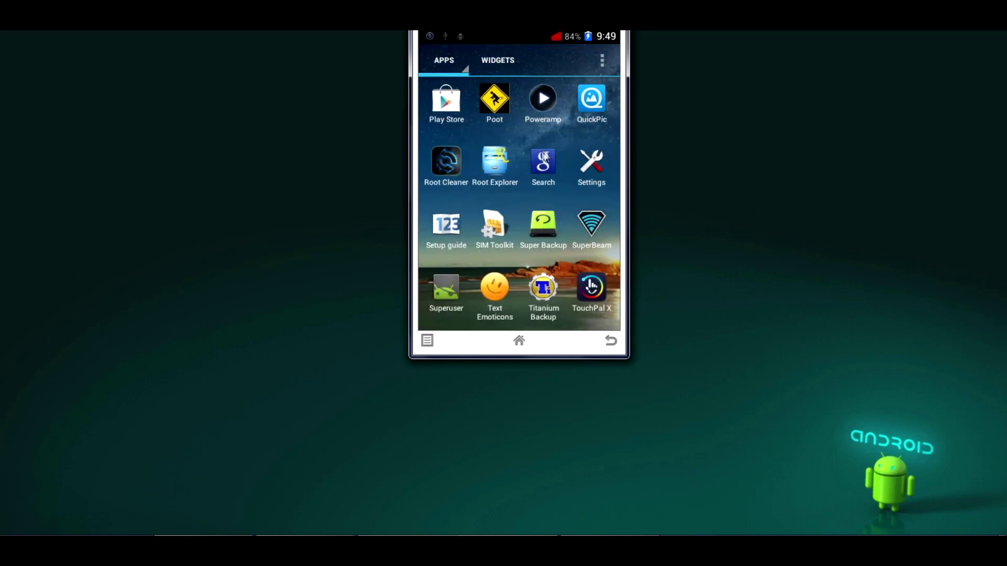
Allow Root Cleaner's Superuser request, then refresh the computer desktop.
left_click(446, 161)
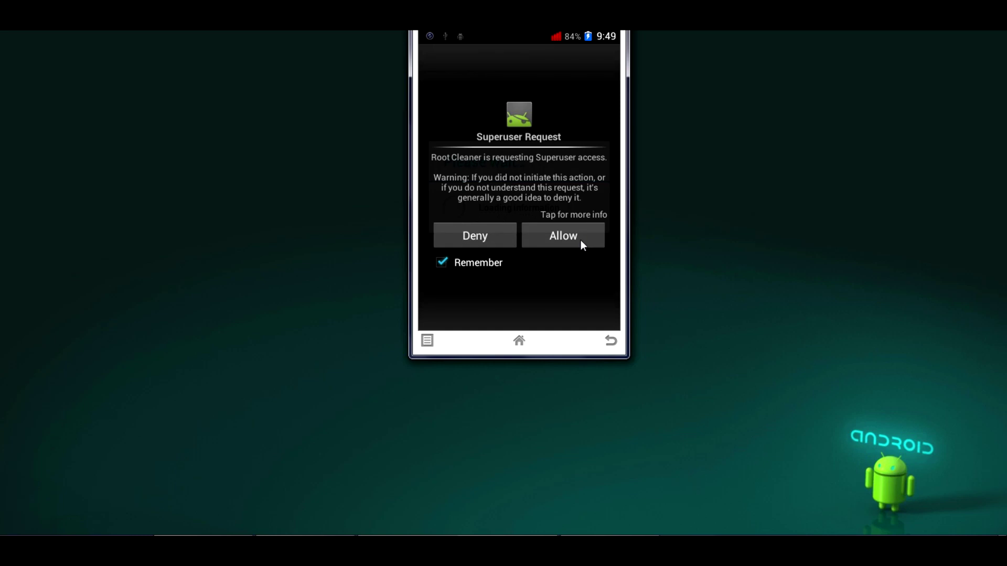
left_click(580, 240)
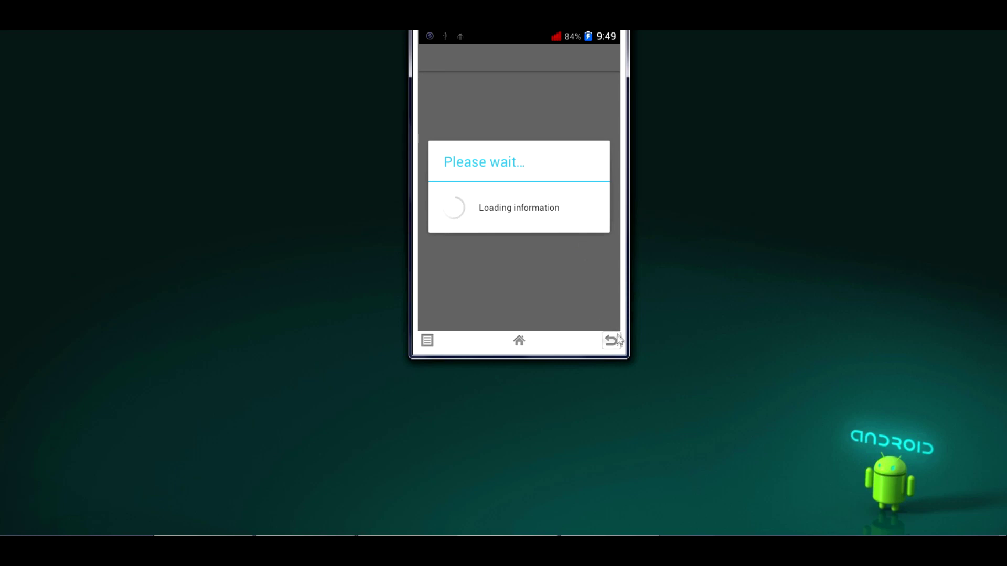
right_click(742, 161)
left_click(750, 194)
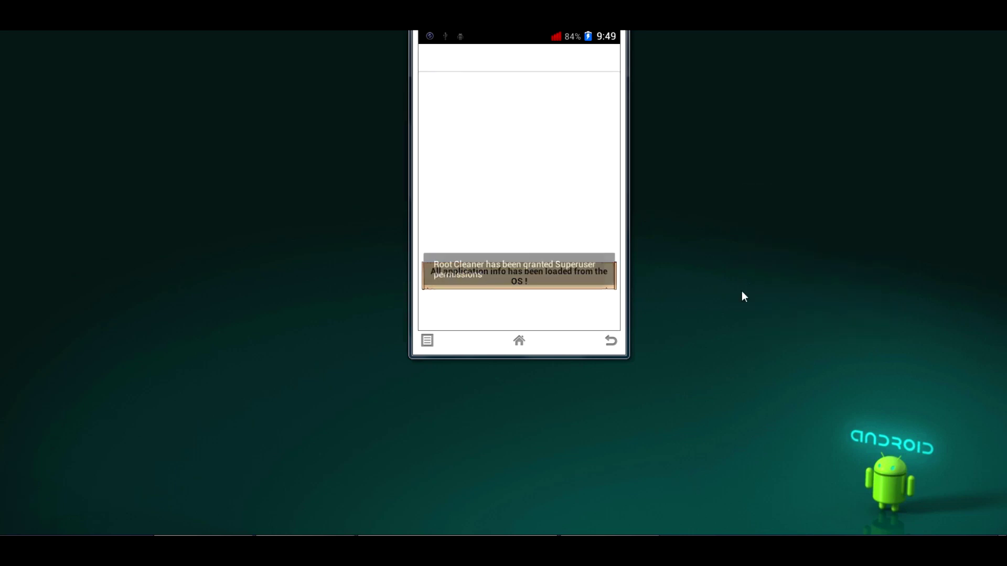
Refresh the computer desktop twice more.
right_click(756, 221)
left_click(780, 257)
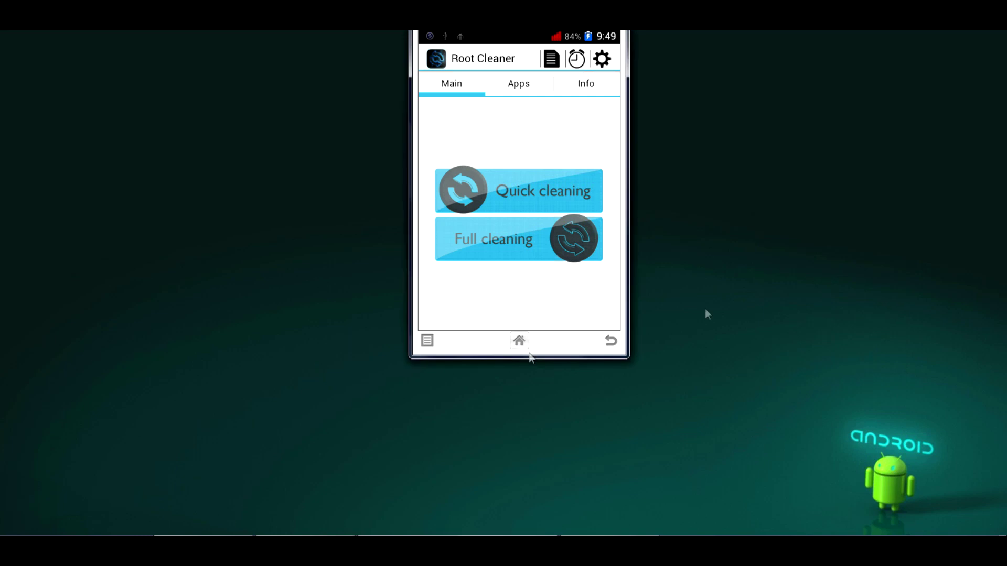
right_click(731, 199)
left_click(763, 232)
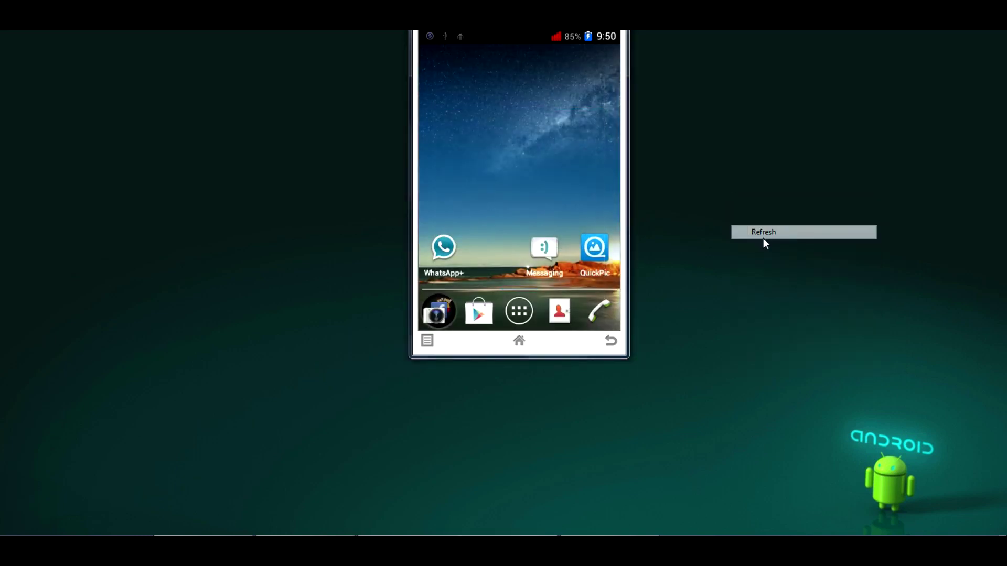